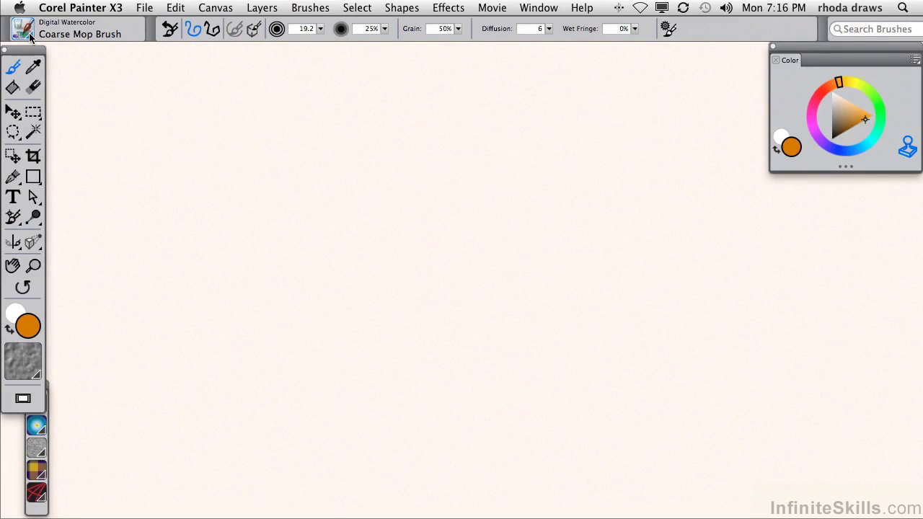
Step: Browse the Real Watercolor and Watercolor brushes, then return to Digital Watercolor Coarse Mop Brush
left_click(24, 31)
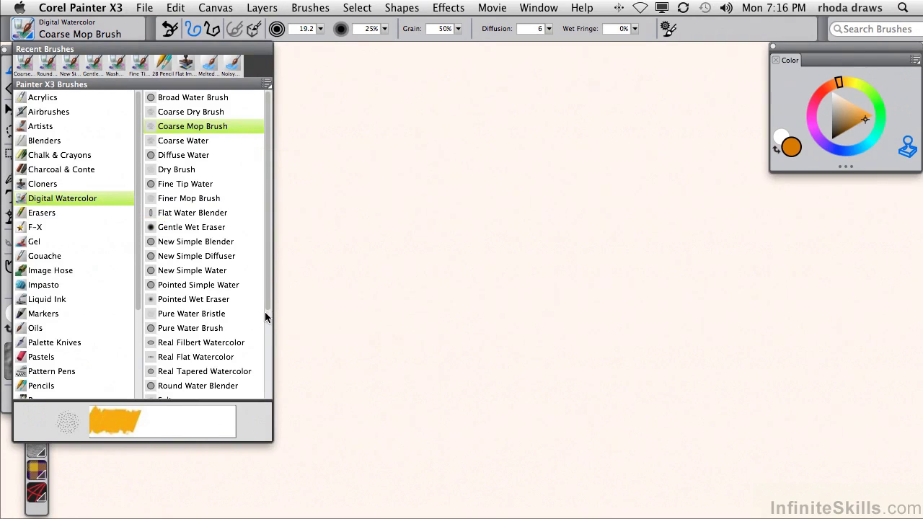
left_click_drag(137, 302, 140, 412)
left_click(68, 306)
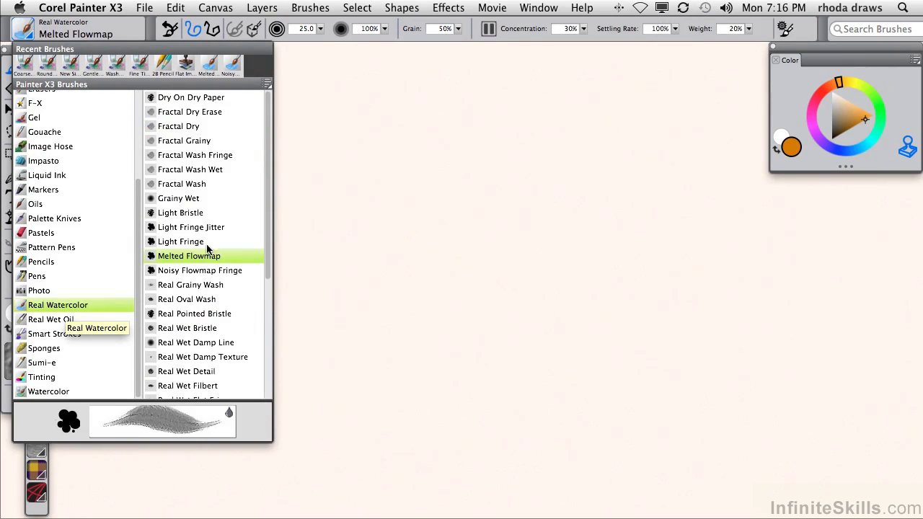
left_click_drag(268, 269, 276, 395)
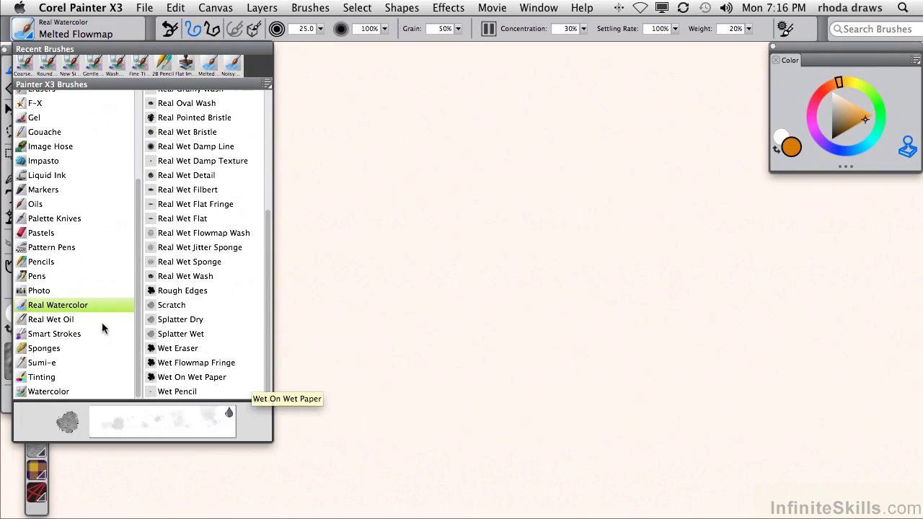
left_click(48, 391)
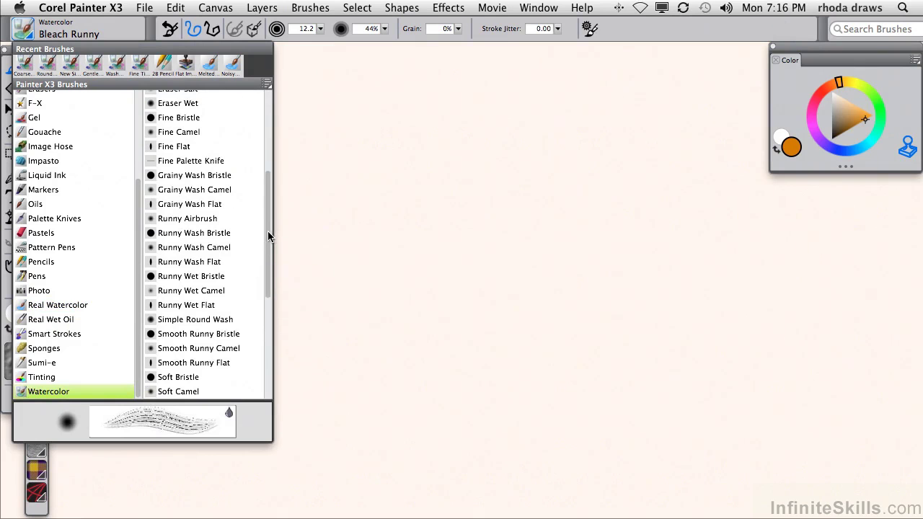
left_click_drag(266, 200, 265, 94)
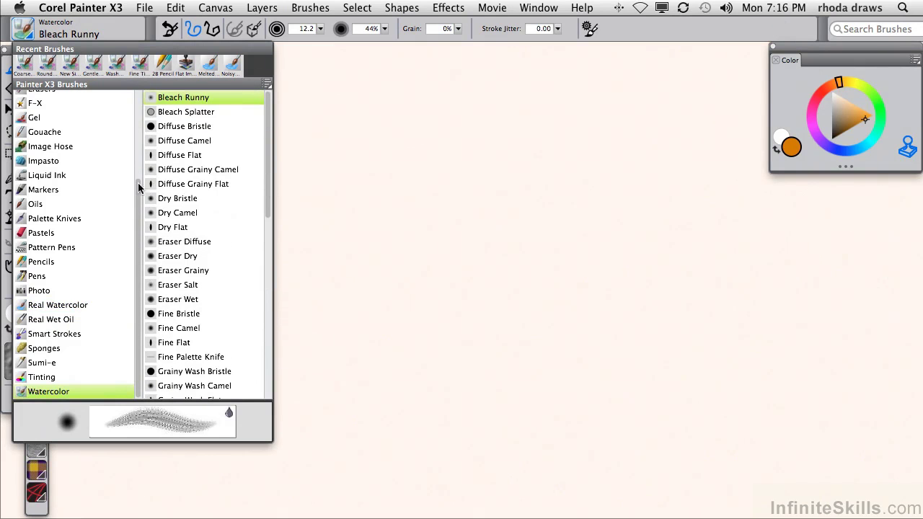
left_click_drag(139, 190, 138, 97)
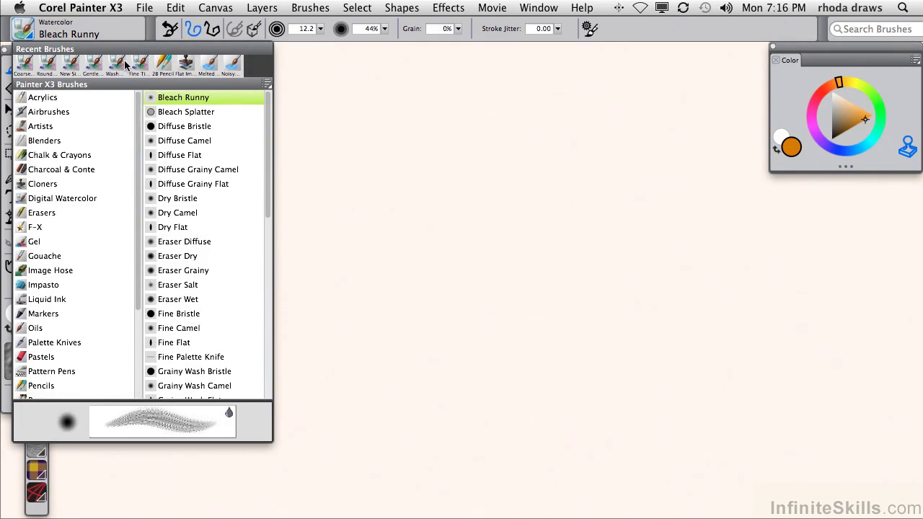
left_click(49, 199)
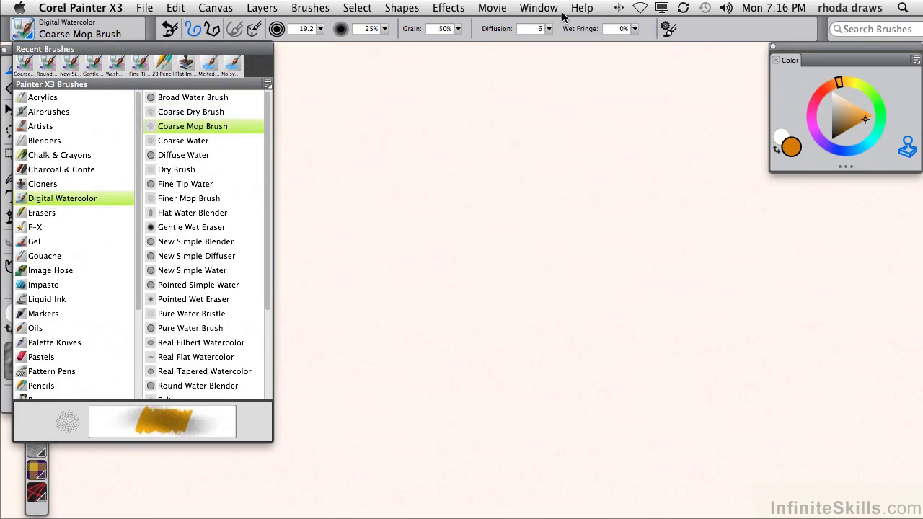
left_click(351, 68)
Step: Show the Digital Watercolor custom palette and paint a tall orange New Simple Water stroke at left
left_click(539, 8)
mouse_move(576, 117)
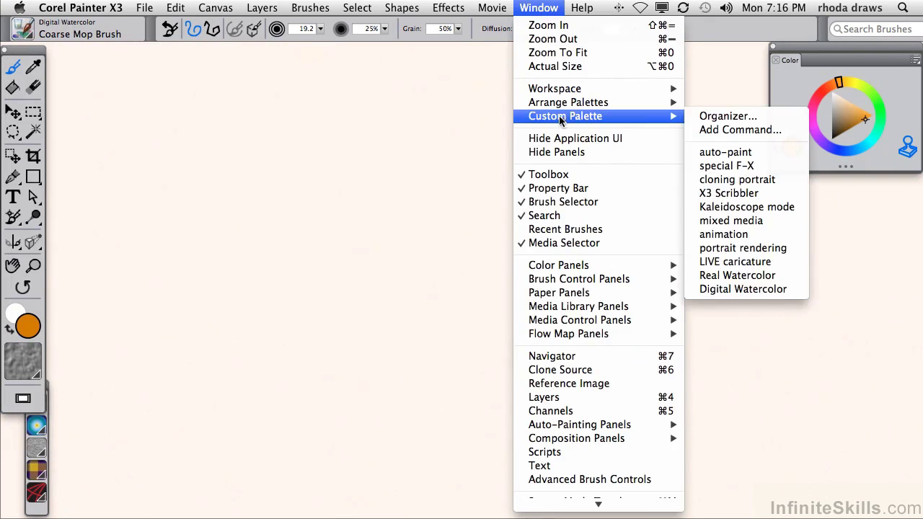
left_click(731, 289)
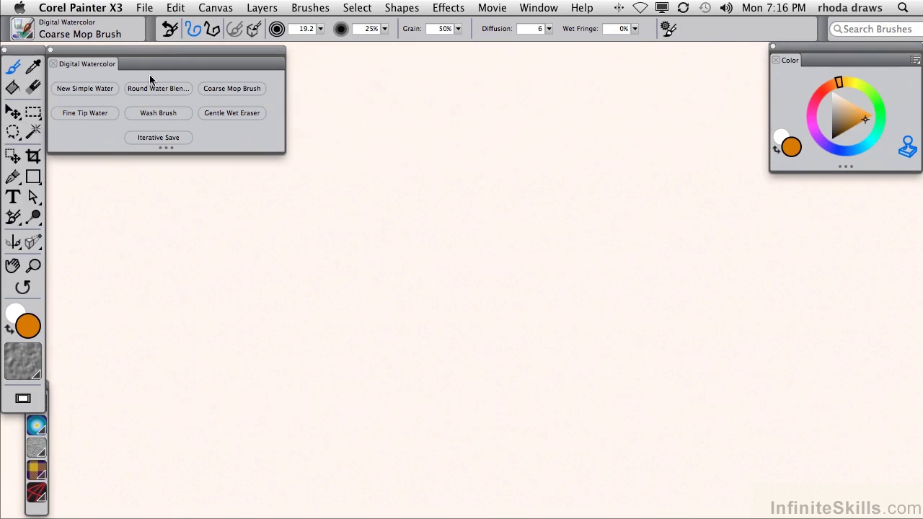
left_click(90, 89)
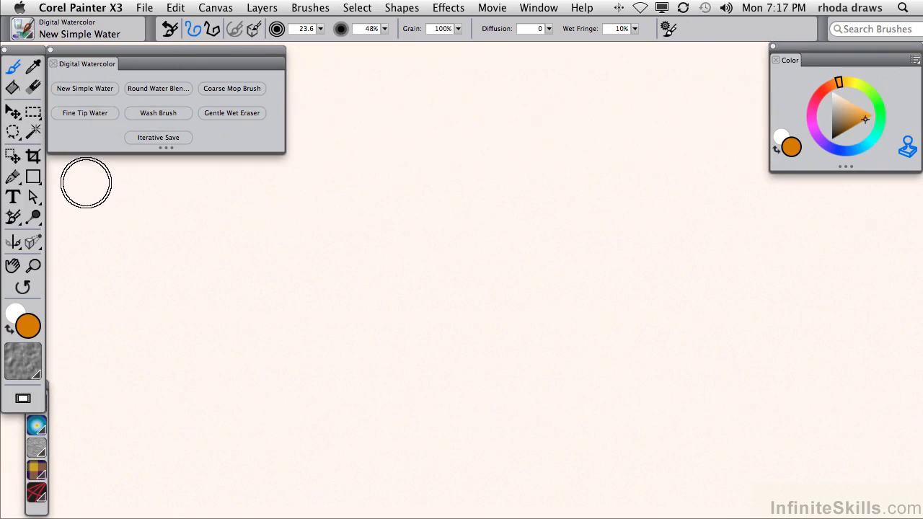
left_click_drag(90, 180, 107, 367)
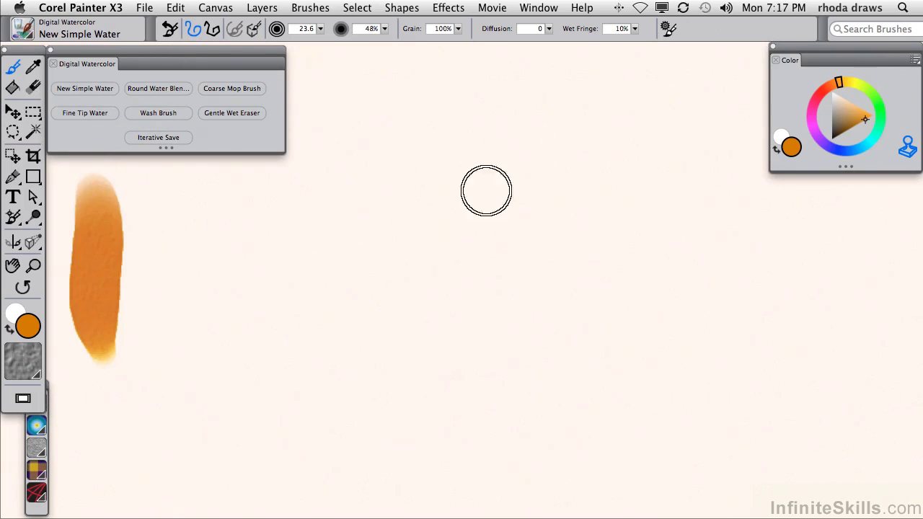
left_click(35, 375)
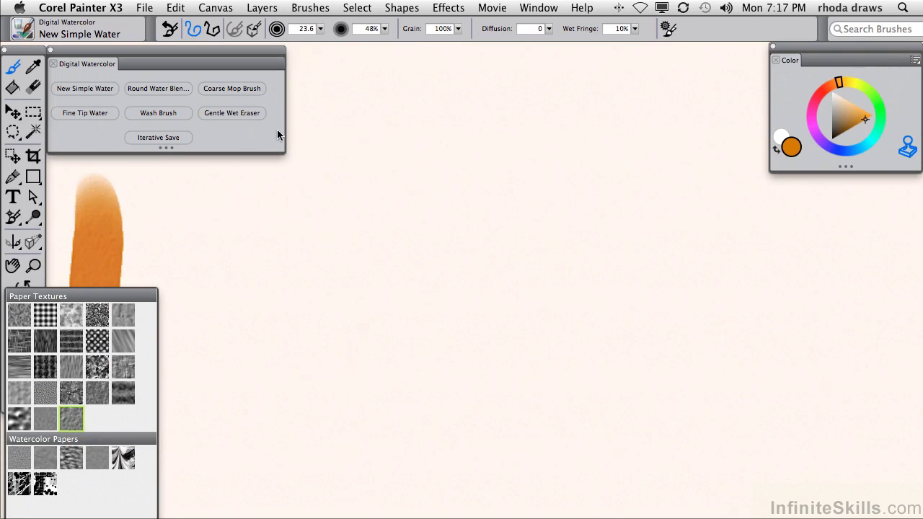
Step: Blend a pale orange Round Water Blender wash just right of the first stroke
left_click(167, 89)
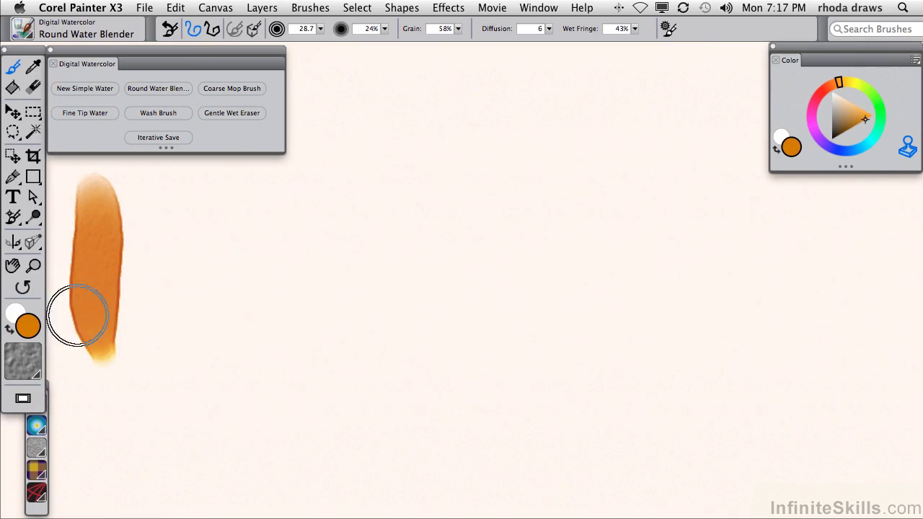
mouse_move(167, 222)
left_mouse_down()
mouse_move(185, 371)
mouse_move(195, 362)
mouse_move(155, 245)
mouse_move(154, 215)
mouse_move(194, 389)
mouse_move(146, 317)
mouse_move(132, 333)
mouse_move(217, 216)
mouse_move(231, 220)
mouse_move(158, 241)
mouse_move(134, 218)
mouse_move(140, 375)
left_mouse_up()
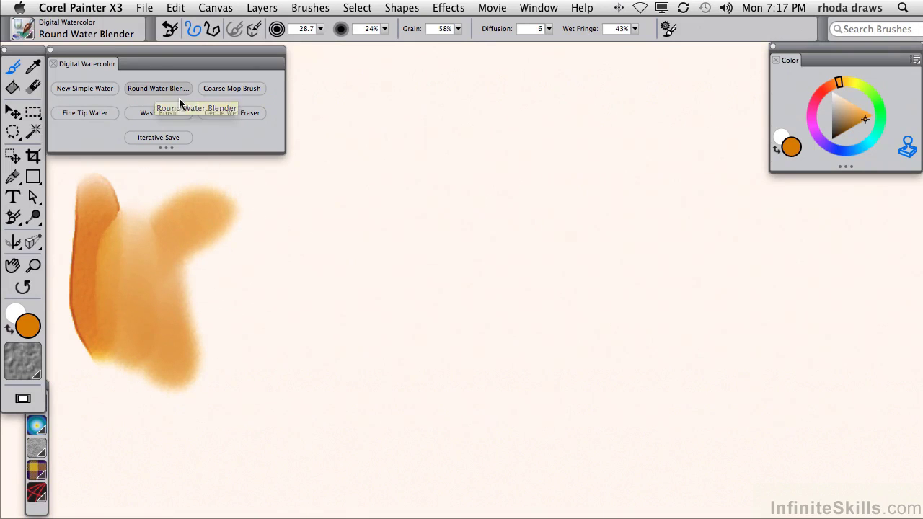
Step: Paint a vertical Coarse Mop stroke, then thin curved Fine Tip Water strokes at lower left
left_click(234, 88)
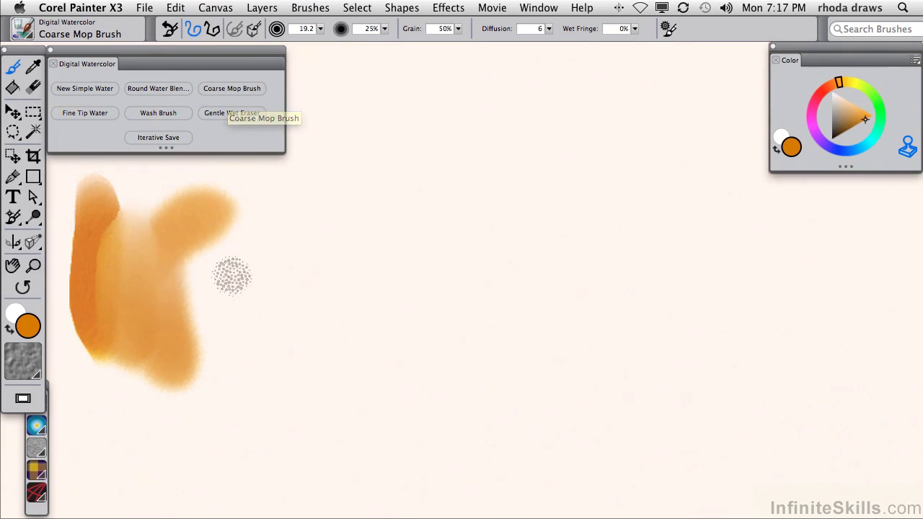
left_click_drag(231, 272, 212, 428)
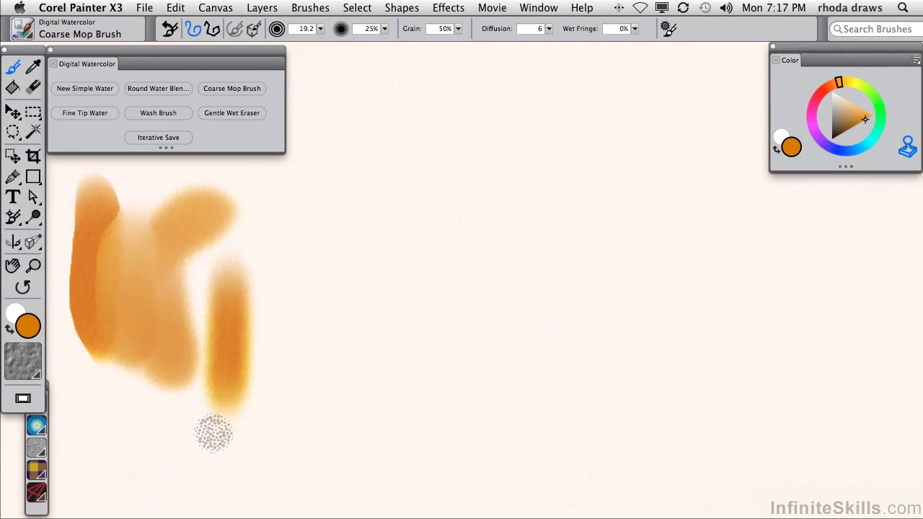
left_click(85, 112)
left_click_drag(79, 375, 170, 433)
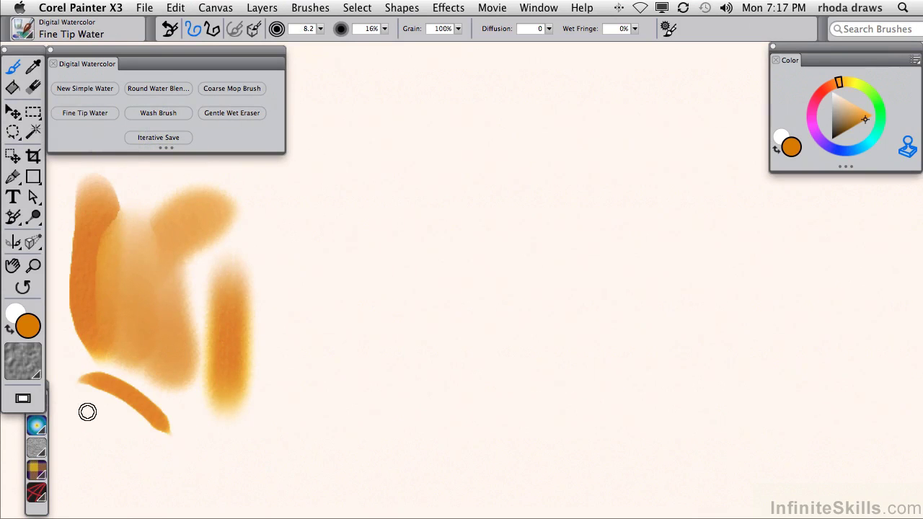
left_click_drag(72, 408, 137, 465)
left_click_drag(108, 432, 141, 451)
mouse_move(174, 398)
left_mouse_down()
mouse_move(172, 474)
mouse_move(201, 453)
mouse_move(207, 478)
left_mouse_up()
left_click_drag(77, 439, 123, 483)
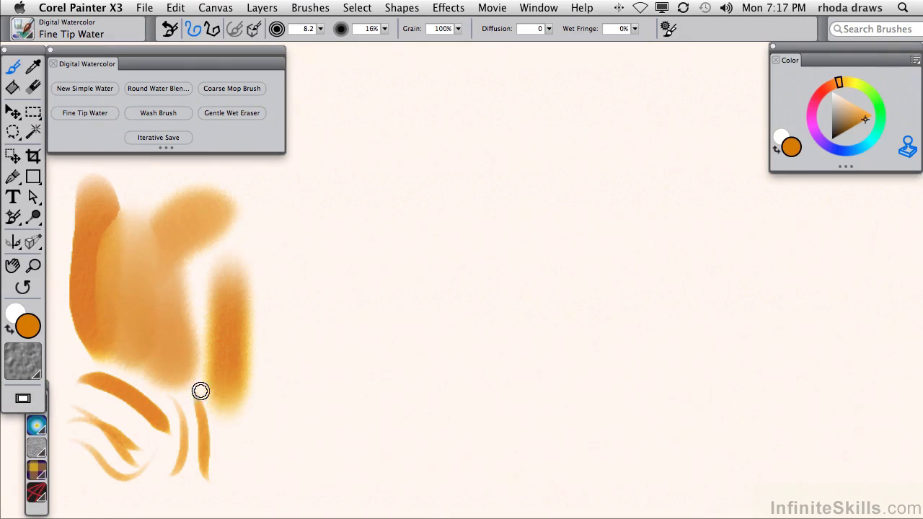
left_click_drag(125, 420, 153, 456)
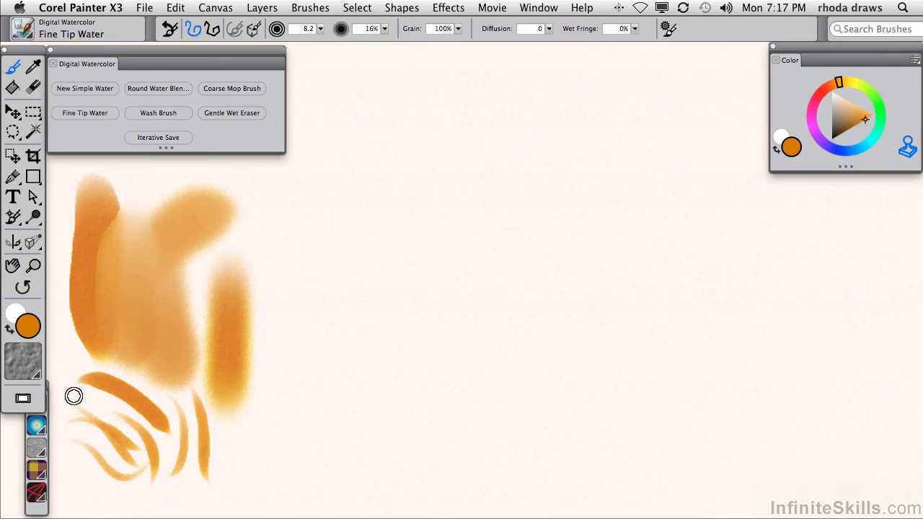
mouse_move(70, 391)
left_mouse_down()
mouse_move(107, 411)
mouse_move(68, 428)
mouse_move(69, 453)
left_mouse_up()
Step: Add two tall yellow-orange Wash Brush strokes and an arch-shaped Coarse Mop stroke at right
left_click(155, 114)
left_click_drag(259, 198, 284, 264)
left_click_drag(315, 216, 292, 436)
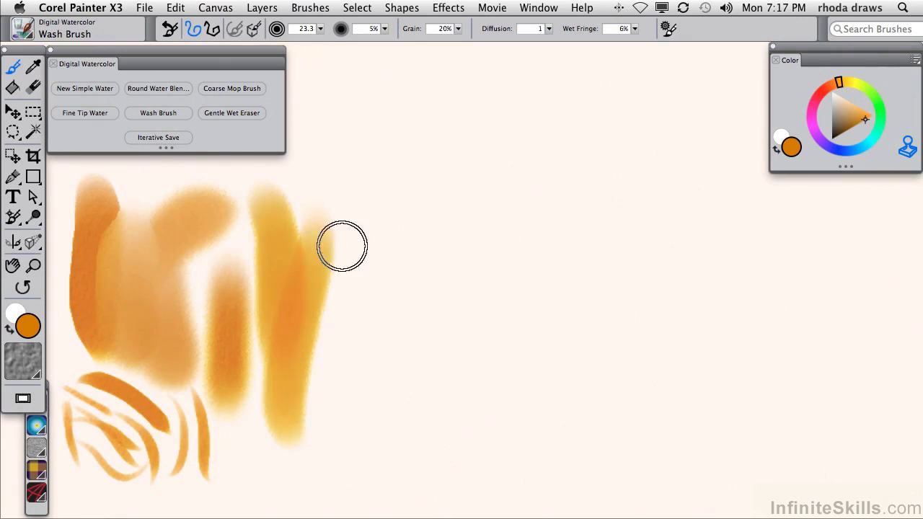
left_click(238, 90)
mouse_move(331, 117)
left_mouse_down()
mouse_move(315, 273)
mouse_move(348, 205)
mouse_move(383, 417)
left_mouse_up()
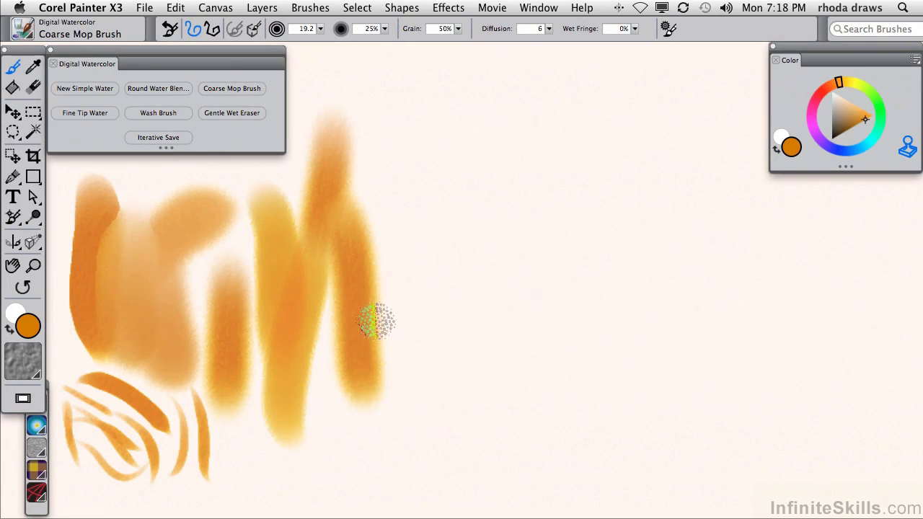
Step: Lift pale diagonal streaks out of the orange strokes with the Gentle Wet Eraser
left_click(226, 113)
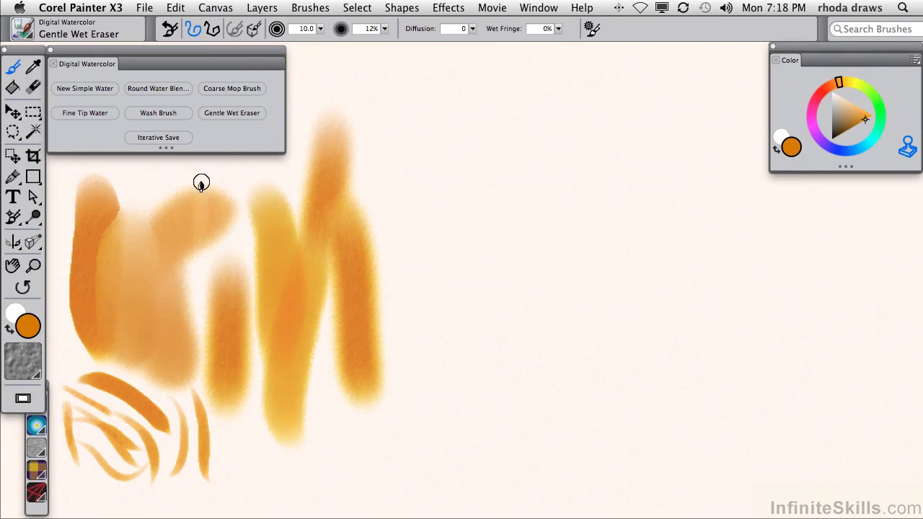
left_click_drag(197, 209, 196, 245)
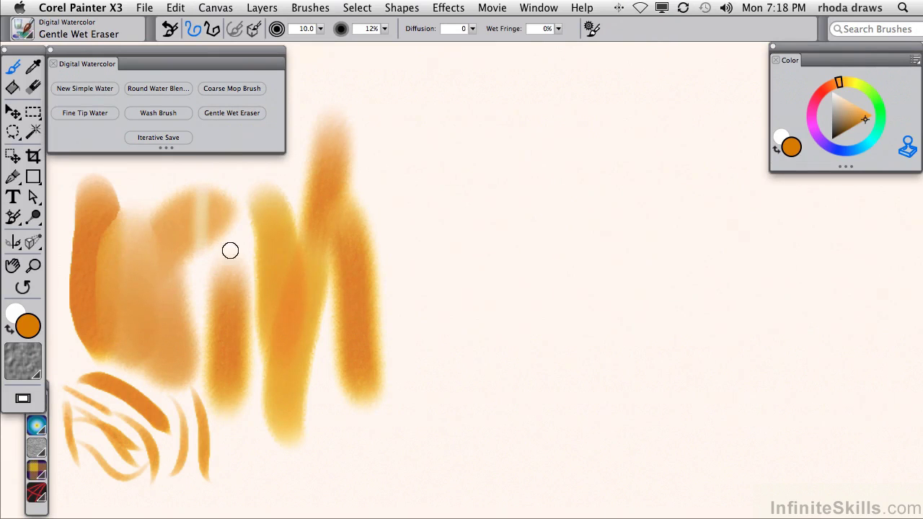
left_click_drag(229, 303, 248, 356)
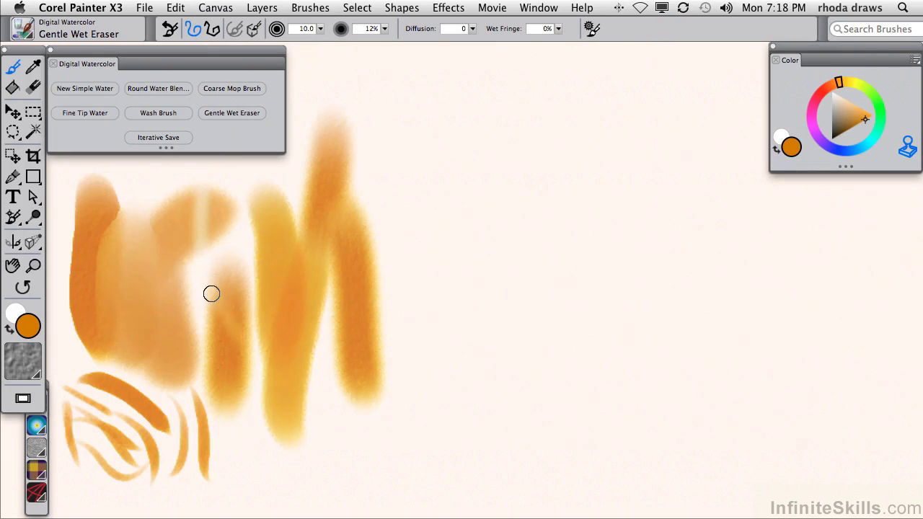
left_click_drag(209, 291, 248, 356)
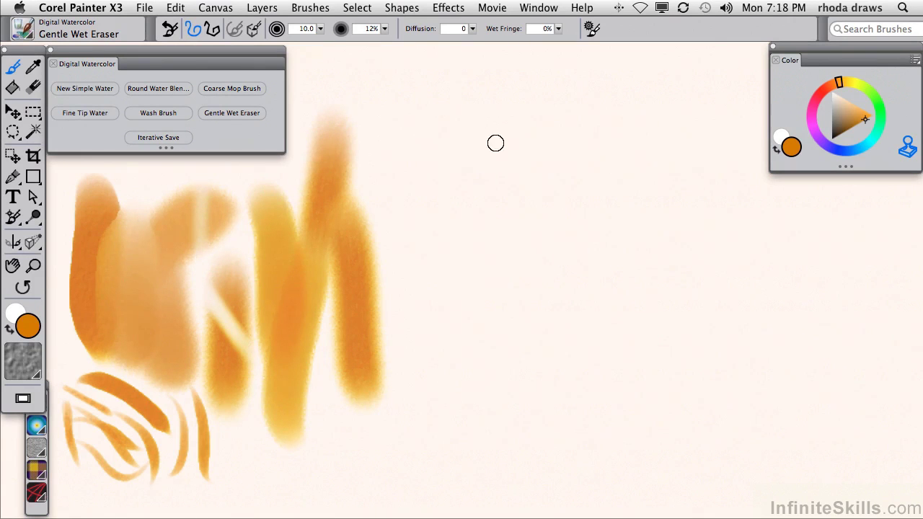
Step: Clear the whole canvas, then open the sunflowers-2.jpg photo and centre its window
key("super+a")
key("BackSpace")
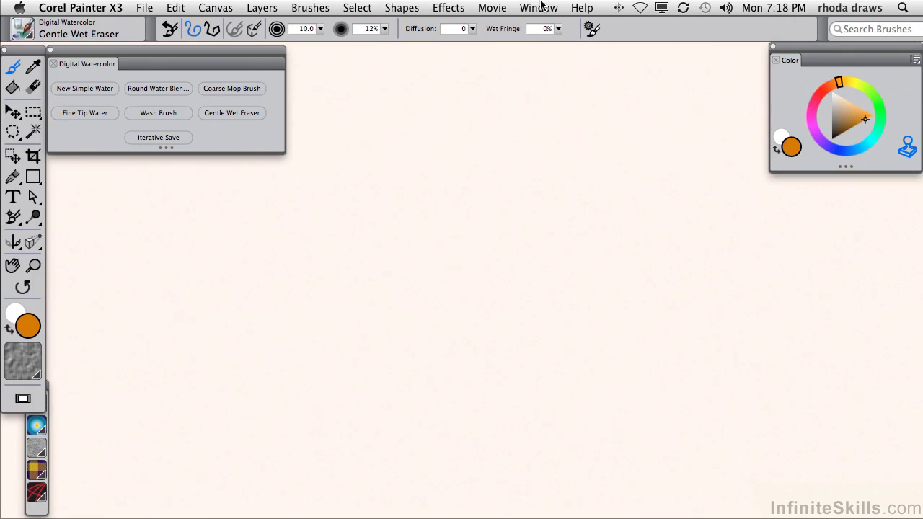
key("super+o")
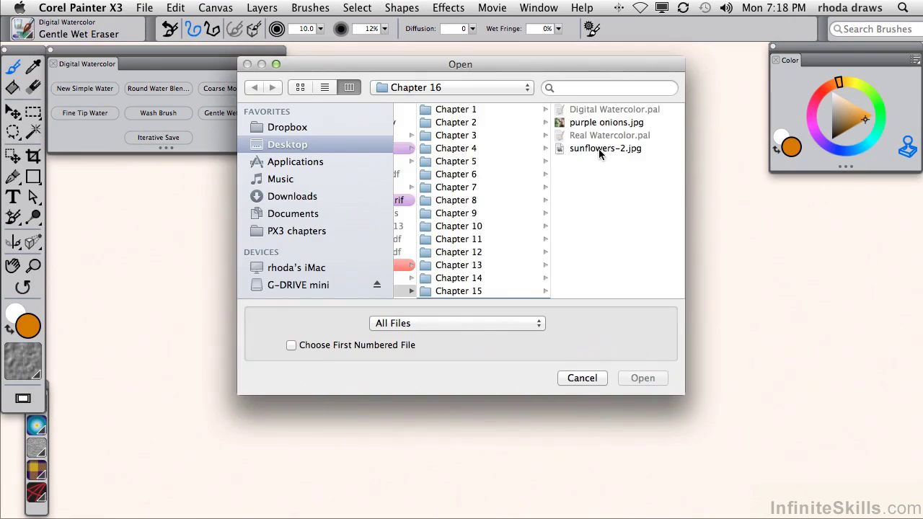
left_click(598, 149)
left_click(642, 379)
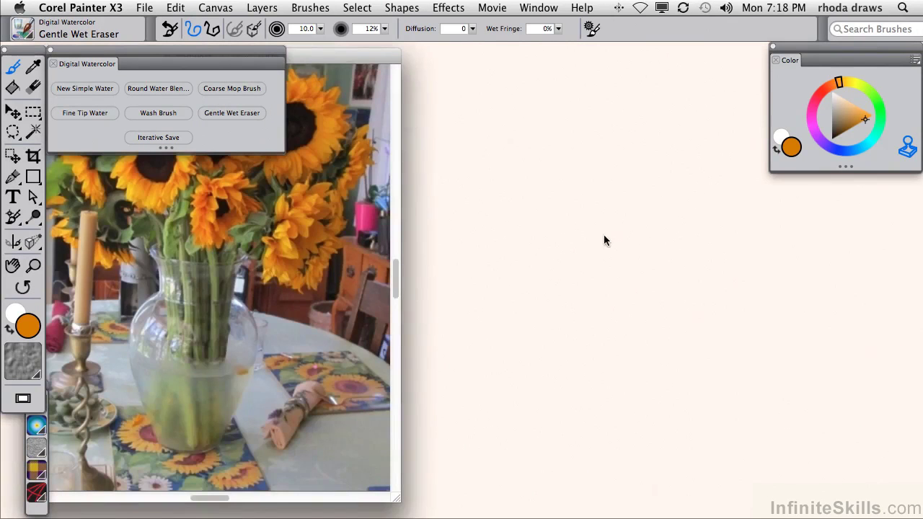
left_click_drag(327, 60, 569, 57)
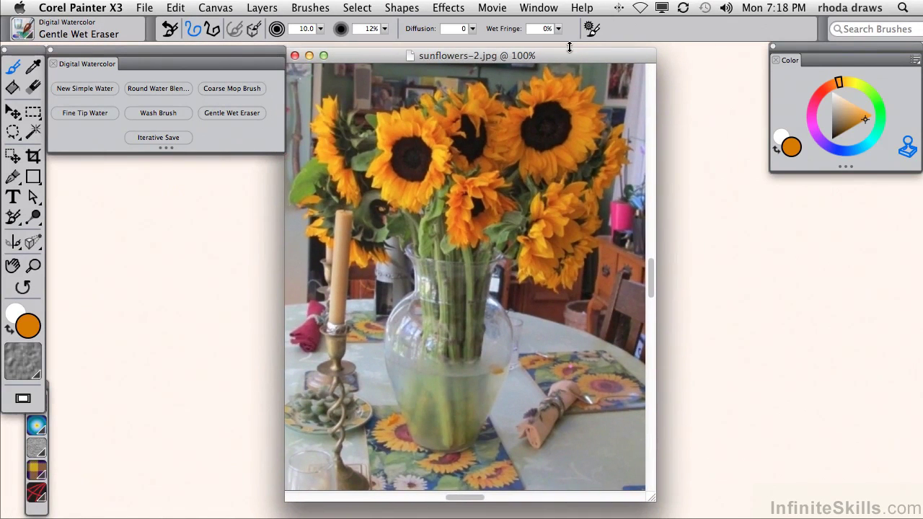
Step: Open Sunflower WC.rif from Working Files > images-projects > Watercolor still life beside the photo
key("super+o")
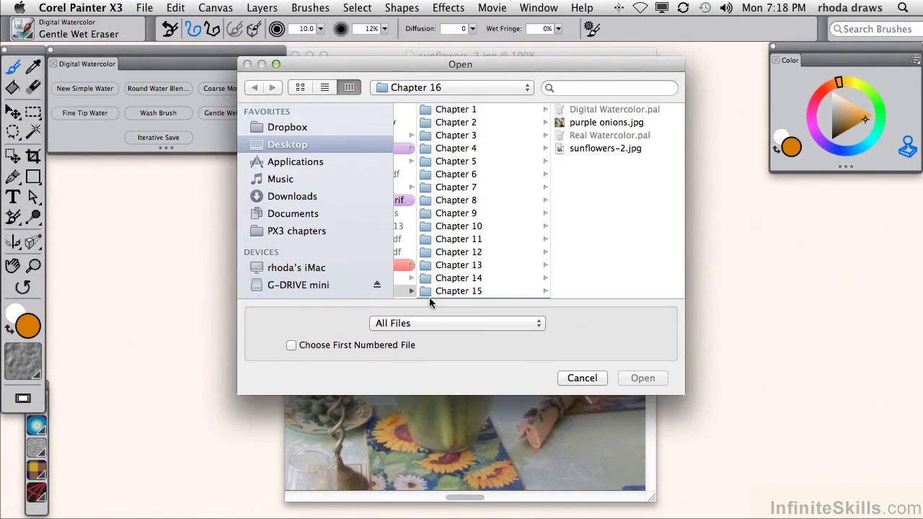
left_click(528, 87)
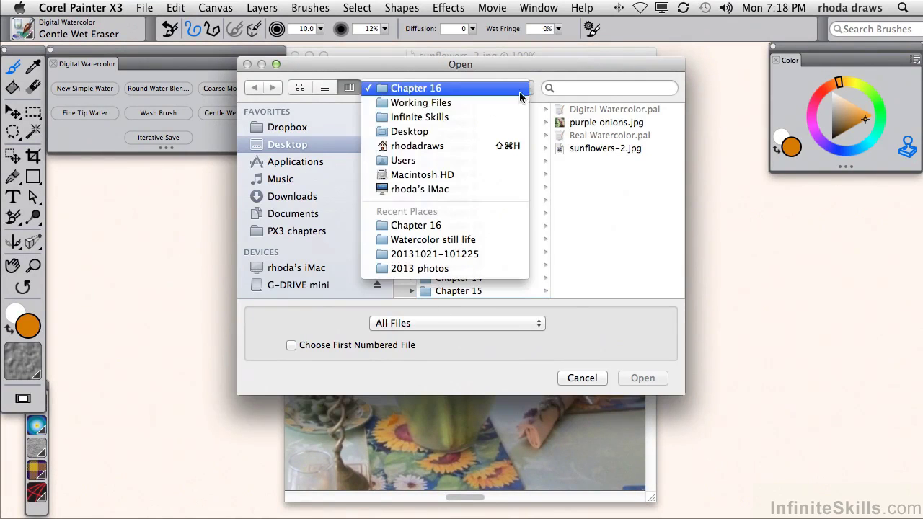
left_click(476, 104)
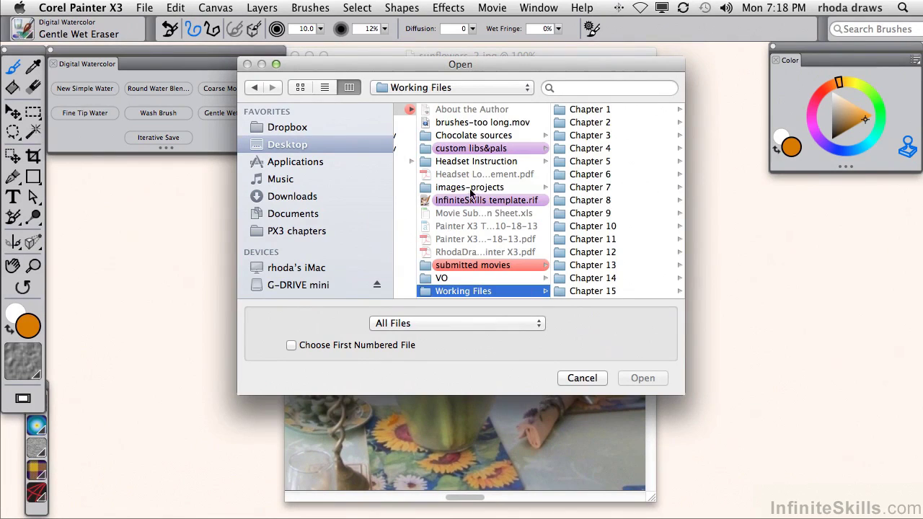
left_click(473, 191)
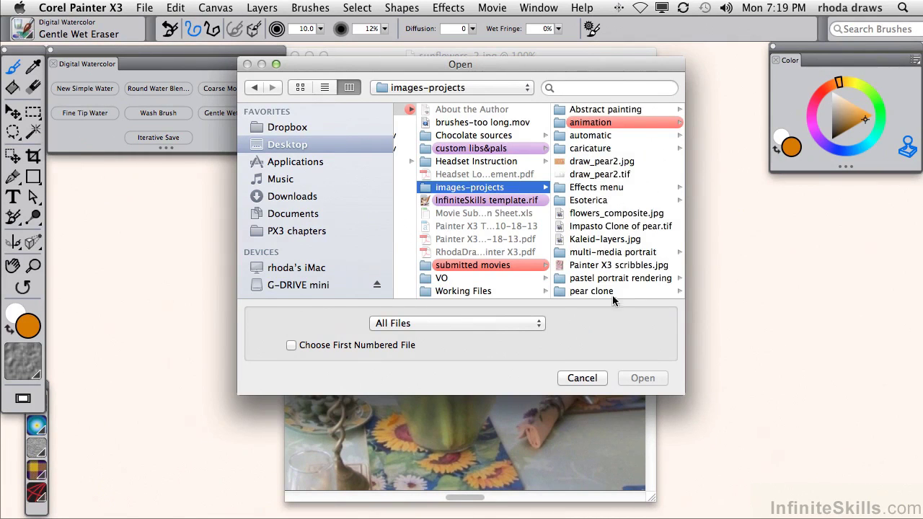
scroll(613, 285, "down", 10)
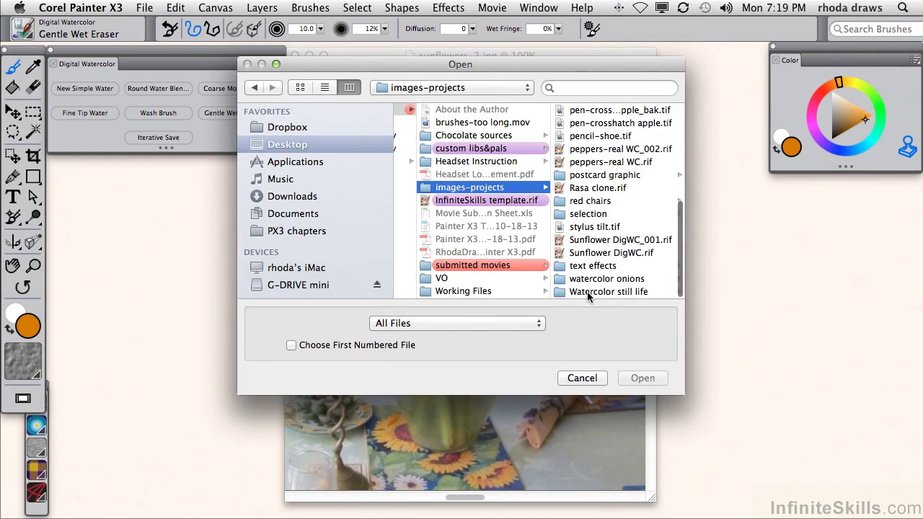
left_click(586, 291)
left_click(617, 123)
left_click(642, 378)
left_click_drag(315, 55, 724, 72)
left_click_drag(412, 61, 205, 129)
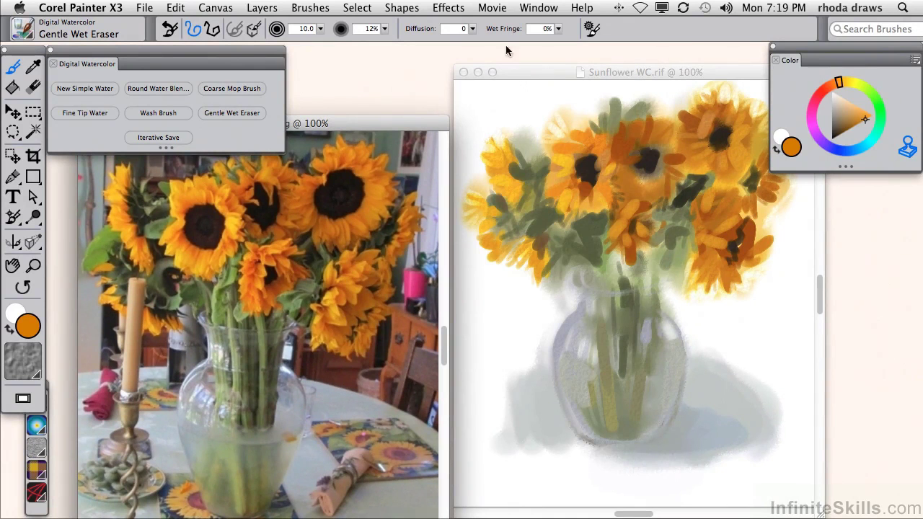
Step: Close Sunflower WC.rif and move the sunflowers-2.jpg window to the centre
left_click(514, 71)
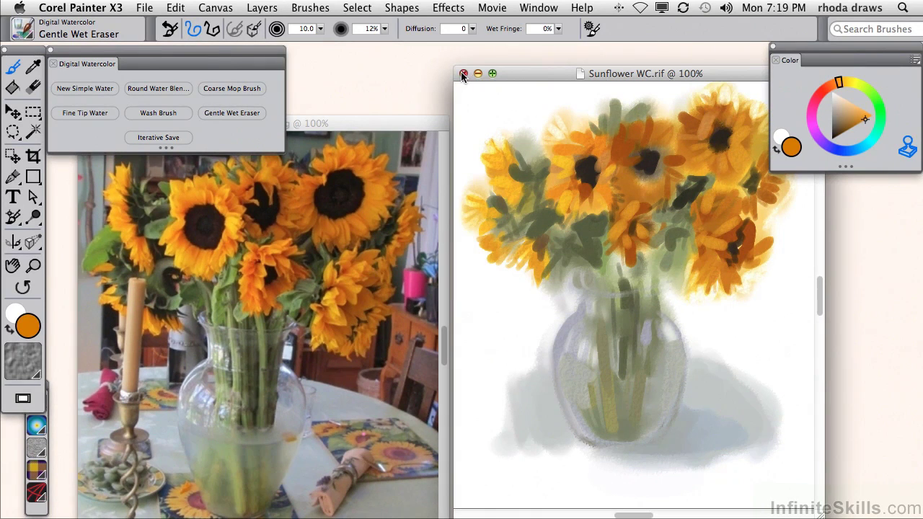
left_click(463, 73)
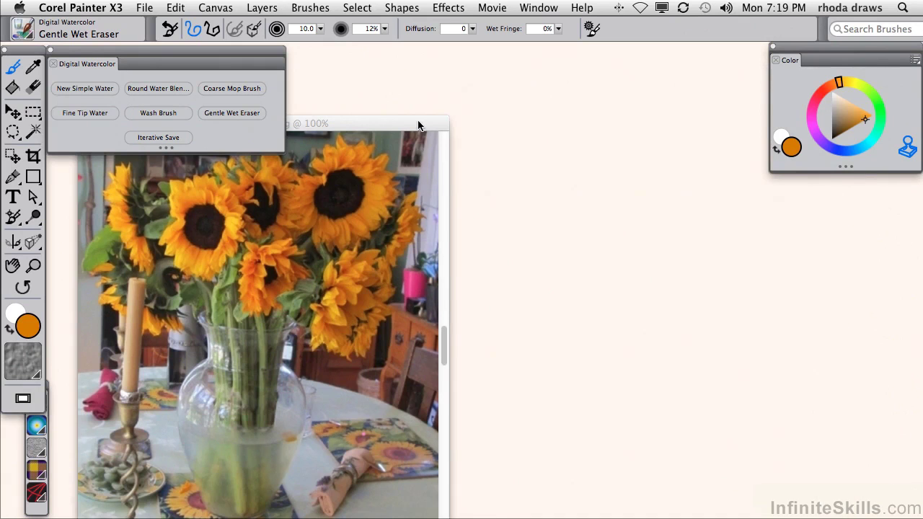
left_click_drag(417, 125, 682, 60)
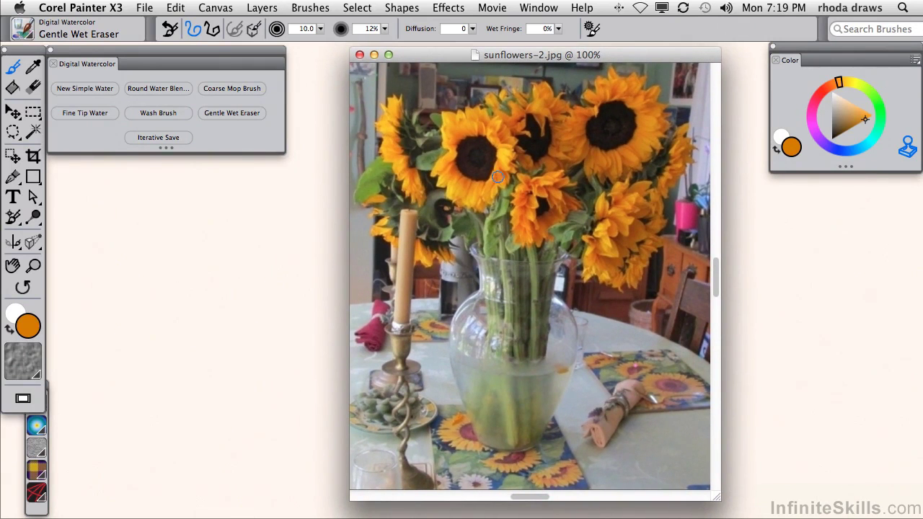
Step: Make a Quick Clone of the photo, centre it, and adjust Tracing Paper opacity
left_click(147, 9)
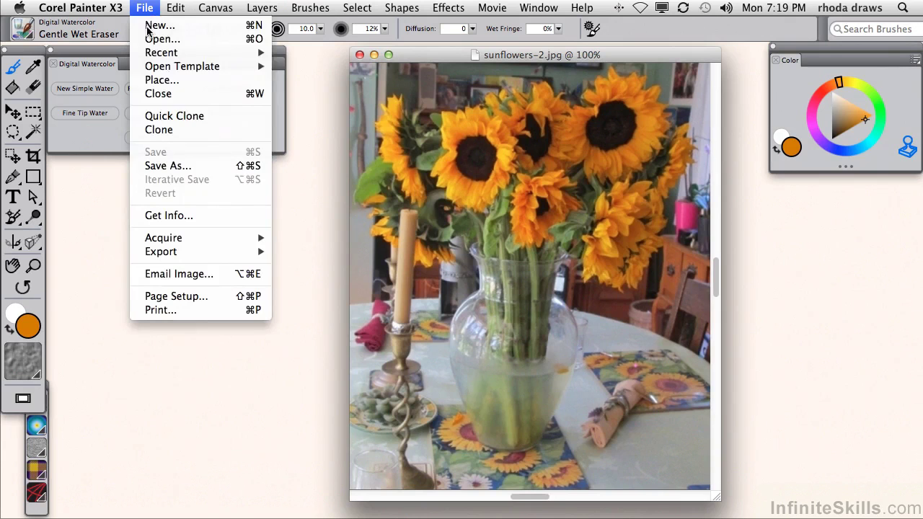
left_click(157, 118)
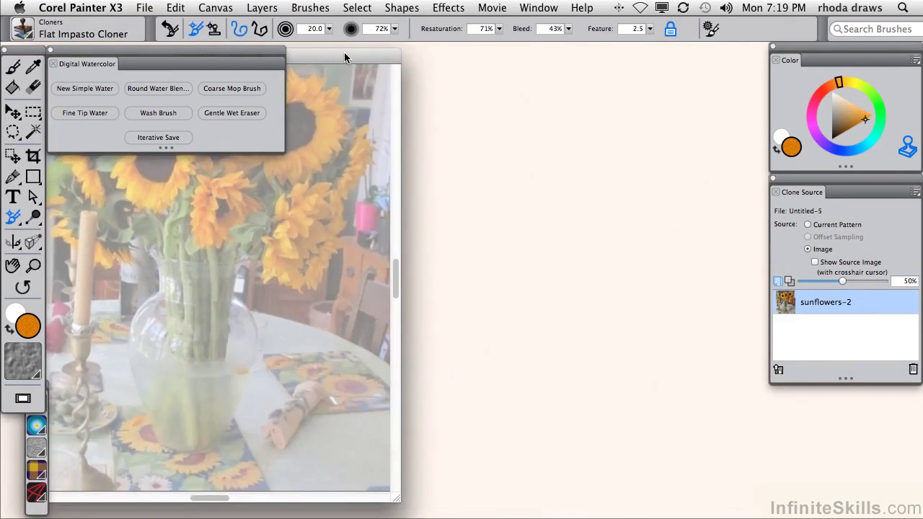
left_click_drag(343, 58, 598, 57)
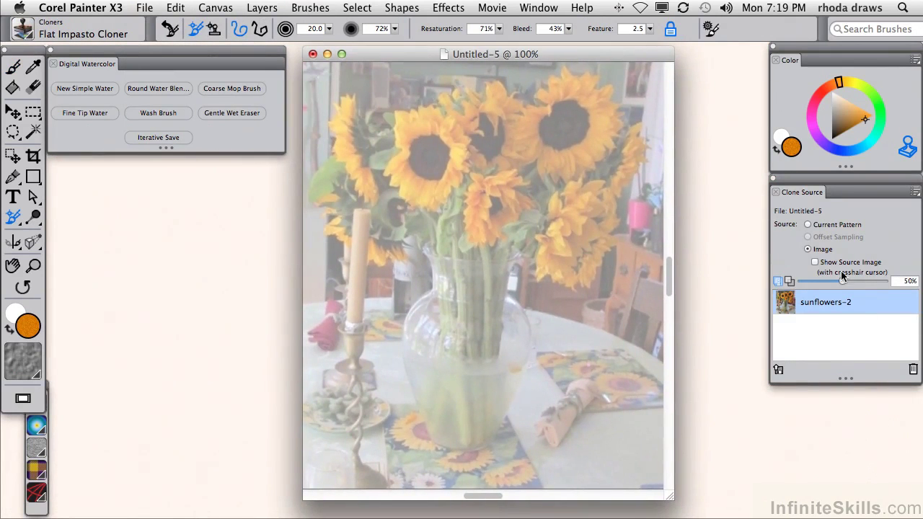
left_click_drag(844, 281, 853, 283)
Step: Load sunflowers-2.jpg into the Reference Image panel at left and sample orange from it
left_click(538, 9)
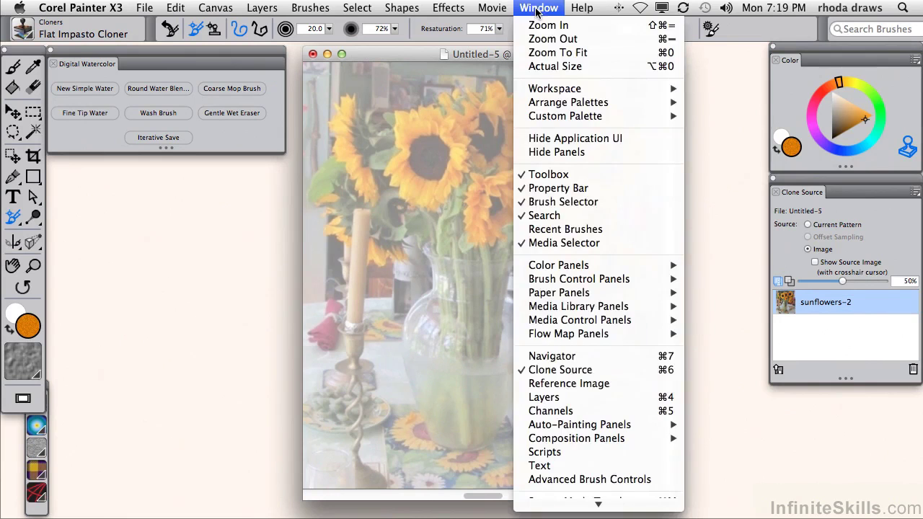
left_click(553, 385)
left_click_drag(440, 155, 171, 165)
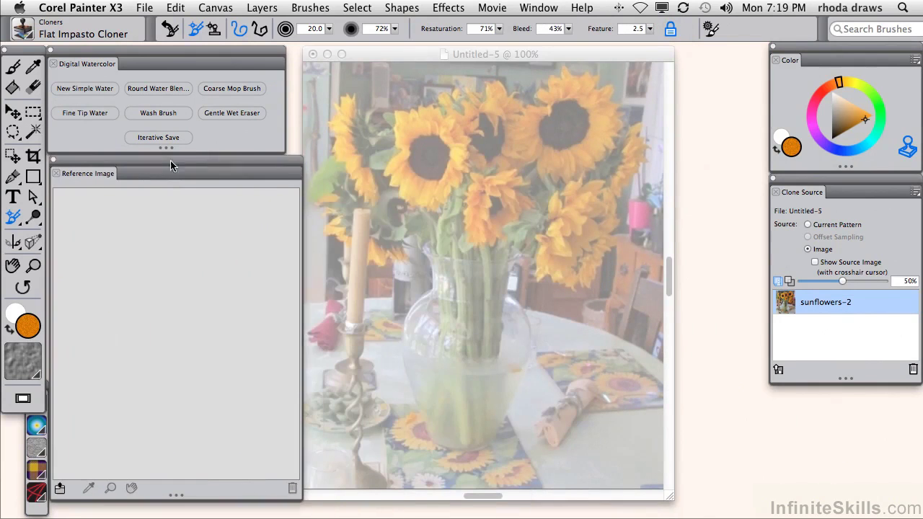
left_click(60, 488)
left_click(605, 149)
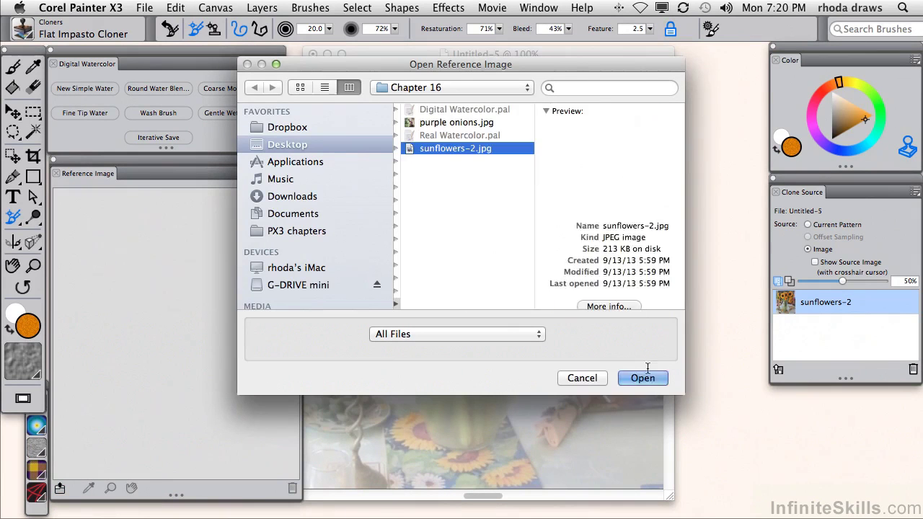
left_click(642, 378)
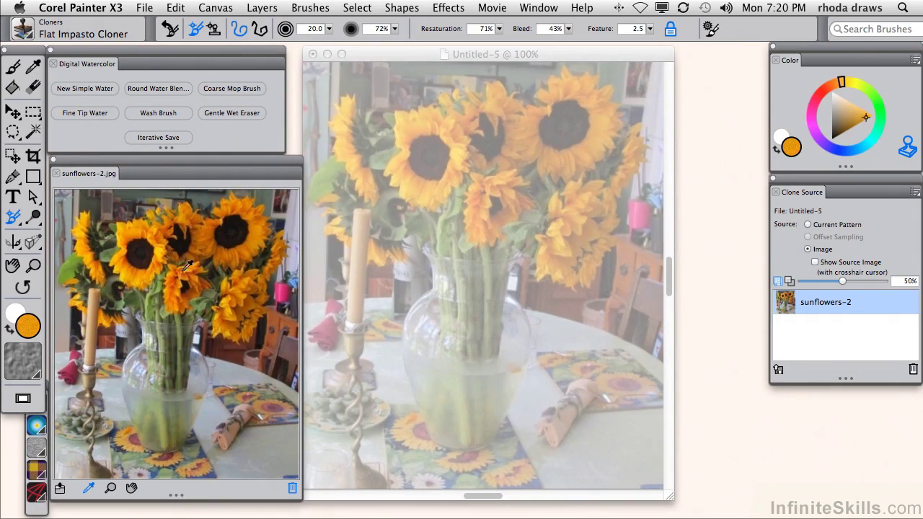
left_click(149, 208)
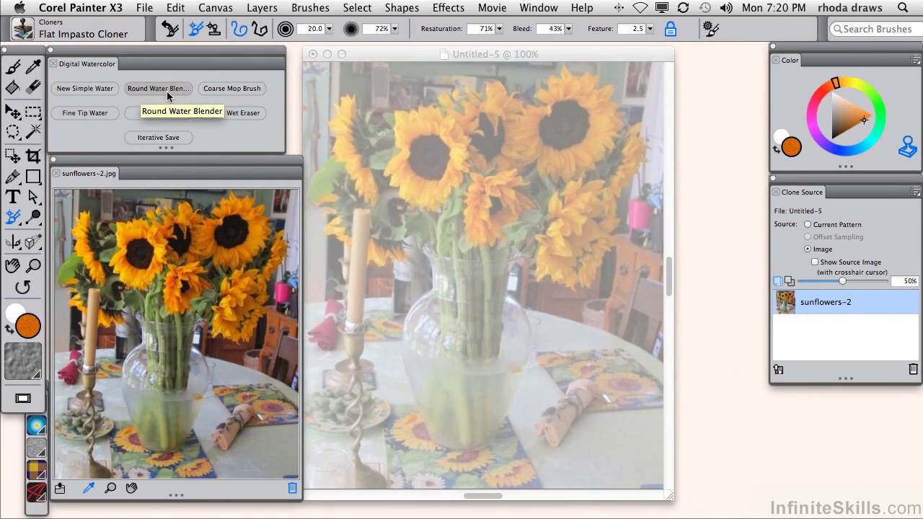
Step: Paint orange over the sunflower heads and green over leaves and stems with Coarse Mop Brush
left_click(231, 88)
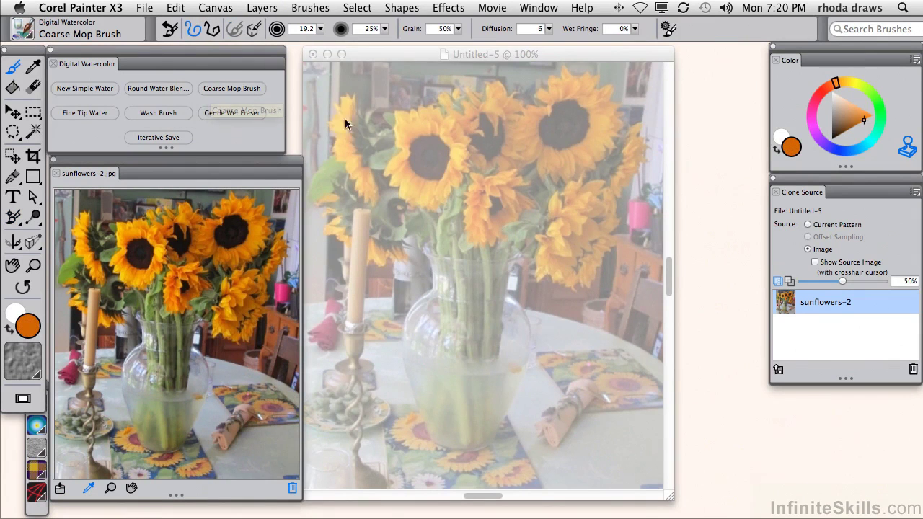
left_click(345, 110)
left_click_drag(344, 109, 352, 206)
mouse_move(408, 119)
left_mouse_down()
mouse_move(432, 209)
mouse_move(519, 140)
mouse_move(471, 195)
mouse_move(494, 192)
mouse_move(504, 230)
left_mouse_up()
mouse_move(559, 72)
left_mouse_down()
mouse_move(535, 103)
mouse_move(601, 148)
mouse_move(548, 123)
left_mouse_up()
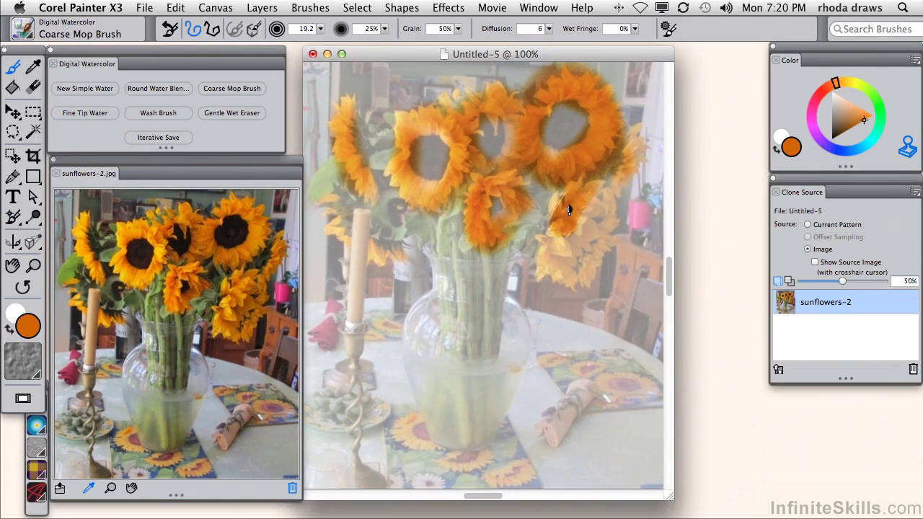
mouse_move(557, 238)
left_mouse_down()
mouse_move(576, 238)
mouse_move(598, 216)
left_mouse_up()
mouse_move(361, 137)
left_mouse_down()
mouse_move(376, 190)
mouse_move(333, 235)
mouse_move(396, 249)
left_mouse_up()
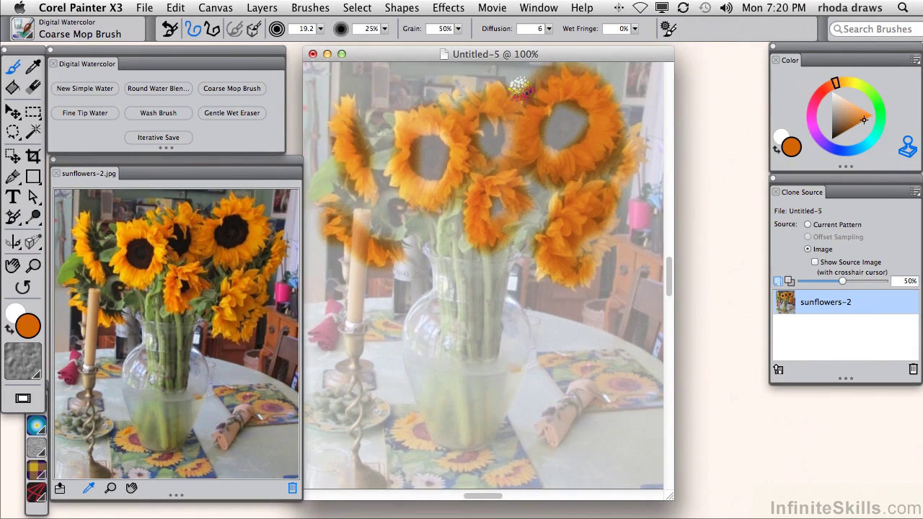
left_click(83, 258, "alt")
mouse_move(341, 183)
left_mouse_down()
mouse_move(387, 141)
mouse_move(400, 213)
mouse_move(451, 216)
mouse_move(452, 260)
mouse_move(482, 296)
mouse_move(535, 191)
mouse_move(459, 369)
mouse_move(462, 412)
left_mouse_up()
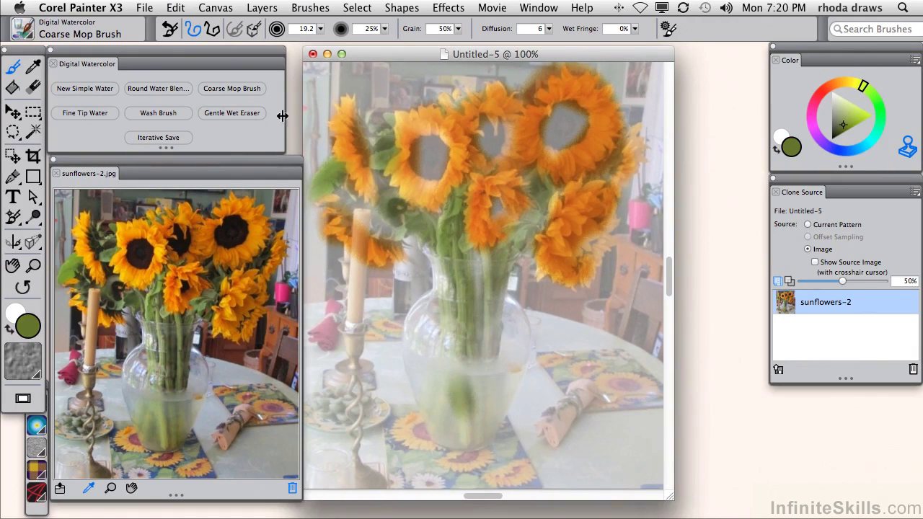
Step: Darken the upper-right sunflower centre with sampled near-black, then hide Tracing Paper
left_click(777, 281)
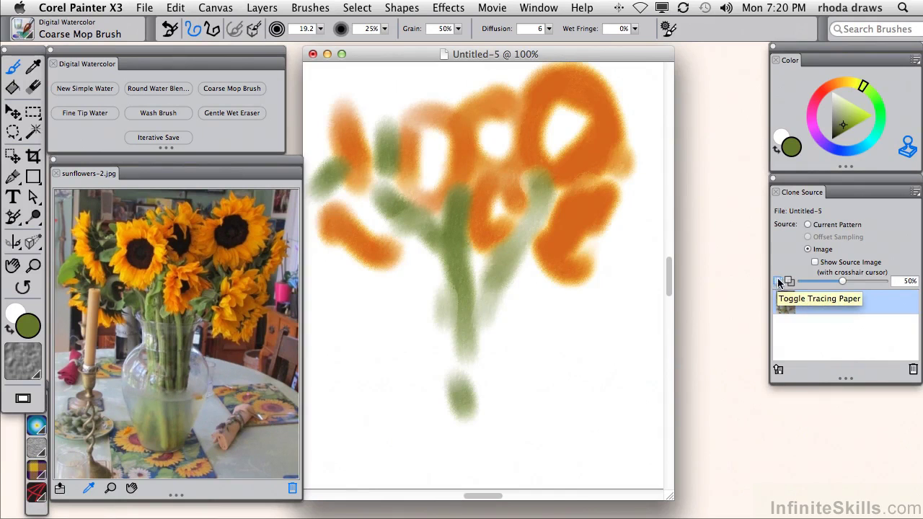
left_click(778, 282)
left_click(148, 248)
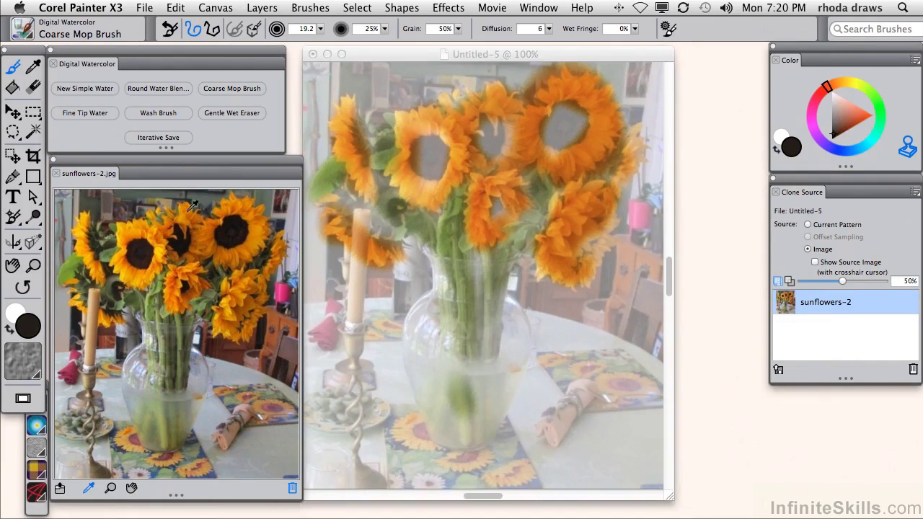
left_click(425, 154)
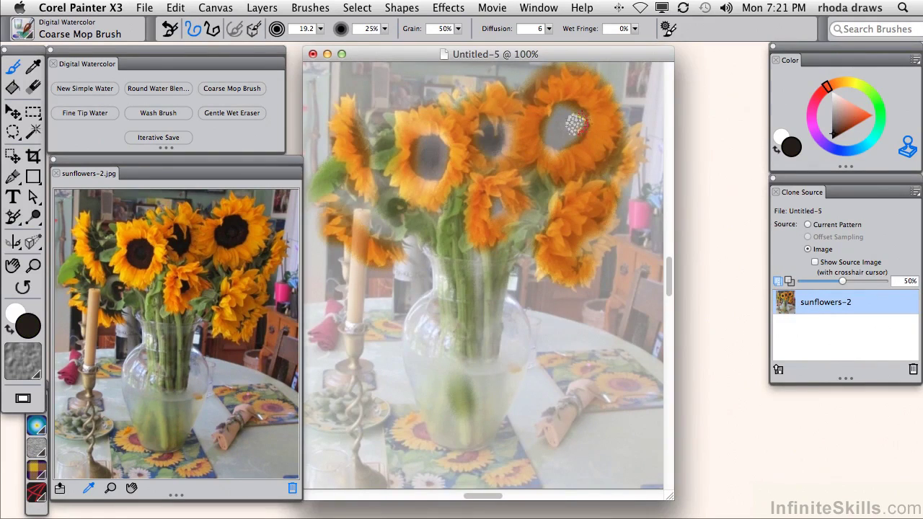
left_click_drag(567, 131, 582, 112)
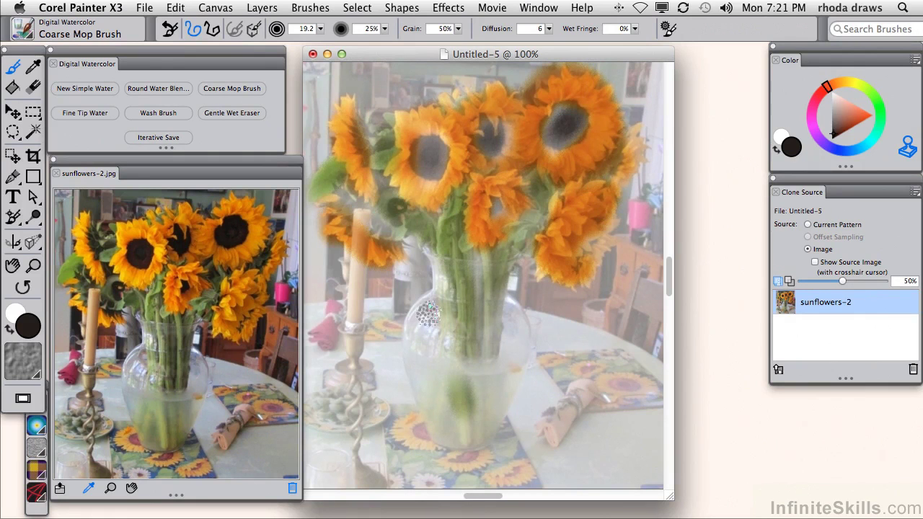
left_click(180, 335)
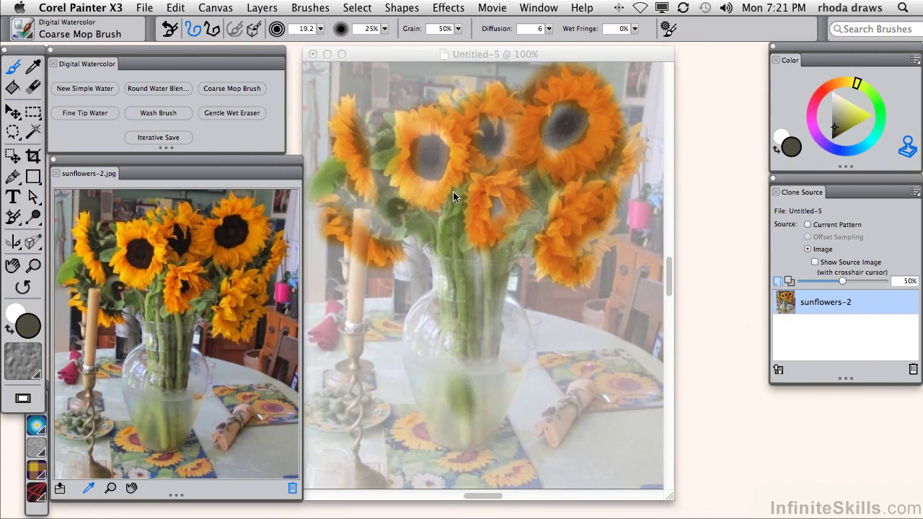
left_click(526, 184)
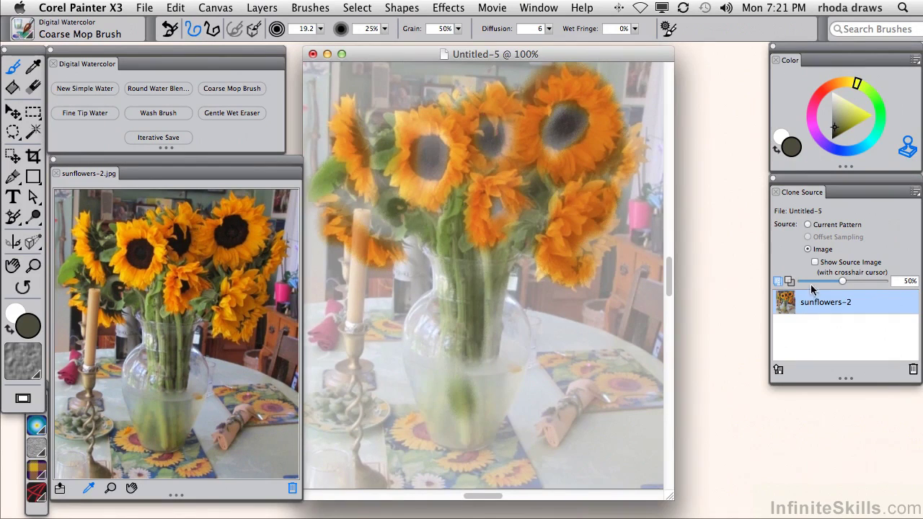
left_click(777, 282)
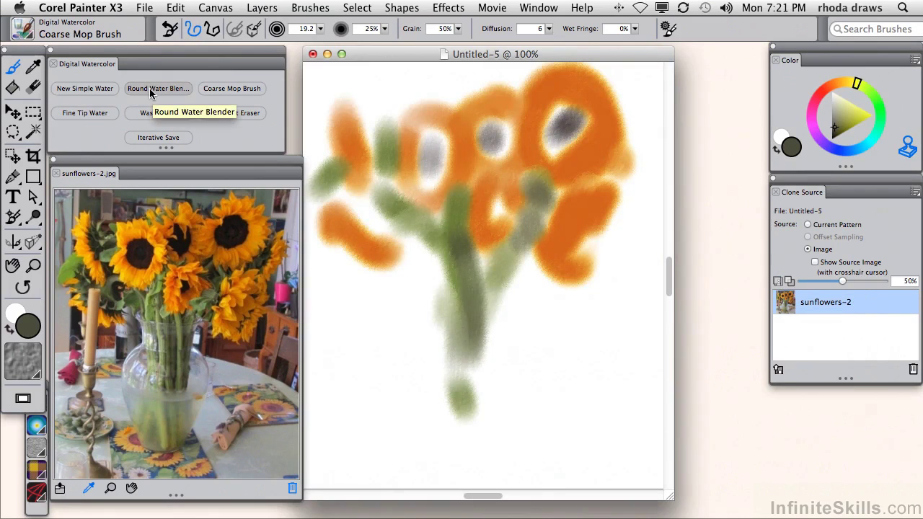
Step: Paint dark olive centres into four orange flowers with New Simple Water
left_click(92, 89)
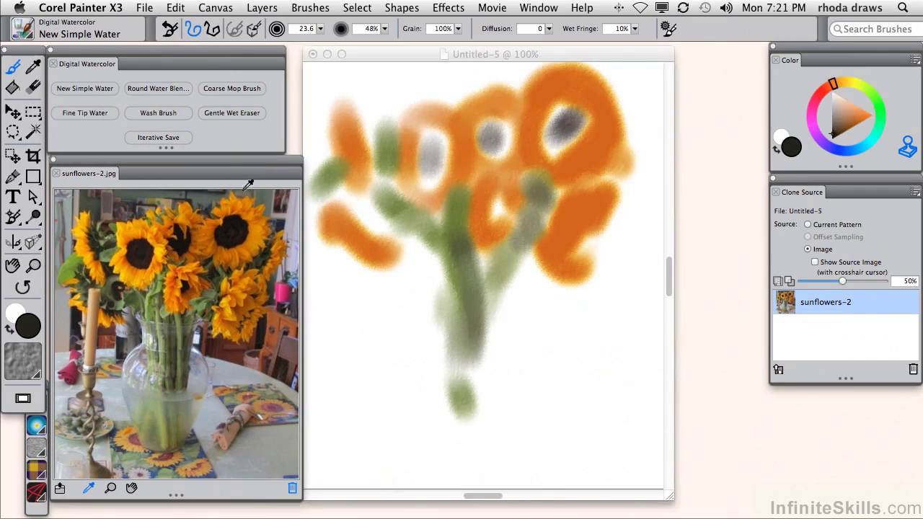
left_click_drag(425, 150, 430, 173)
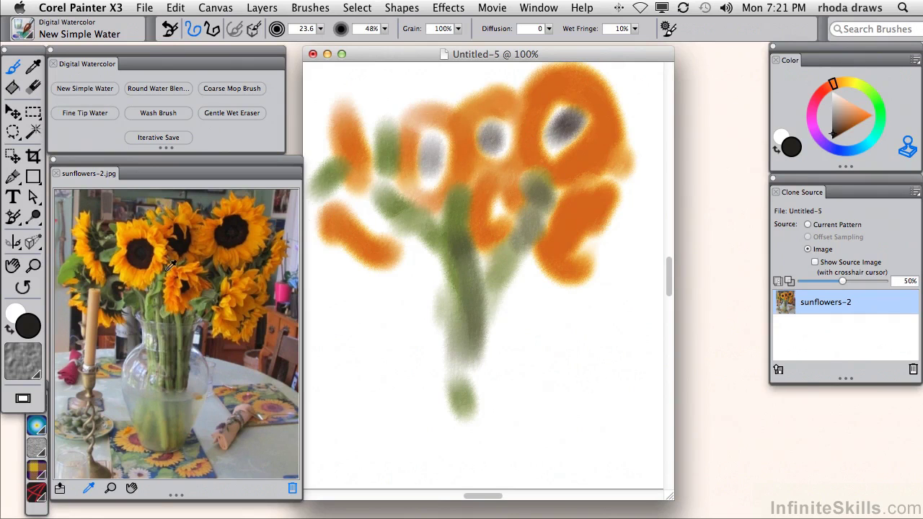
left_click(115, 280, "alt")
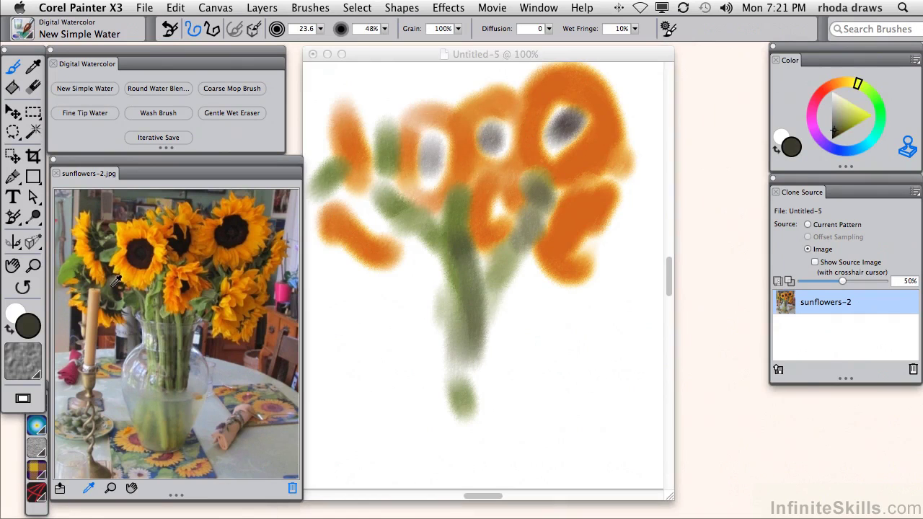
left_click(209, 294, "alt")
left_click(225, 282, "alt")
mouse_move(409, 167)
left_mouse_down()
mouse_move(422, 149)
mouse_move(429, 177)
left_mouse_up()
left_click_drag(484, 145, 514, 128)
left_click_drag(566, 108, 561, 146)
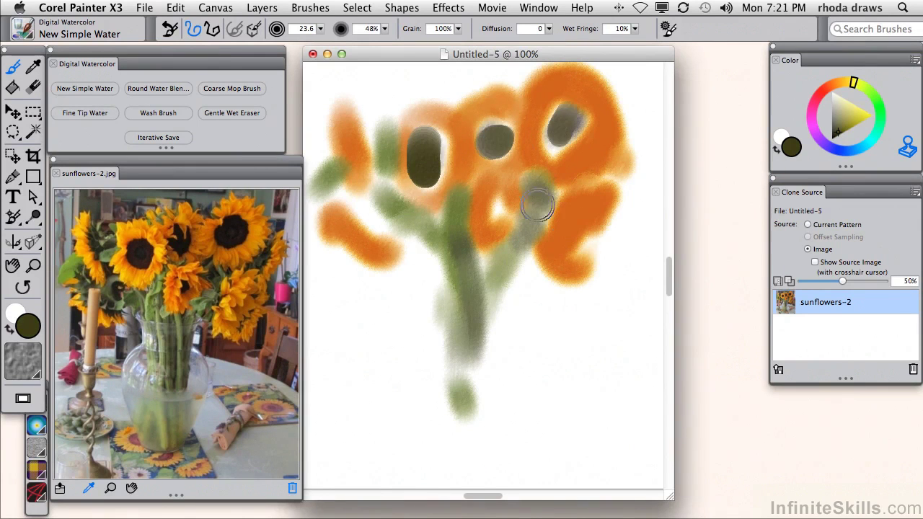
left_click_drag(511, 206, 507, 210)
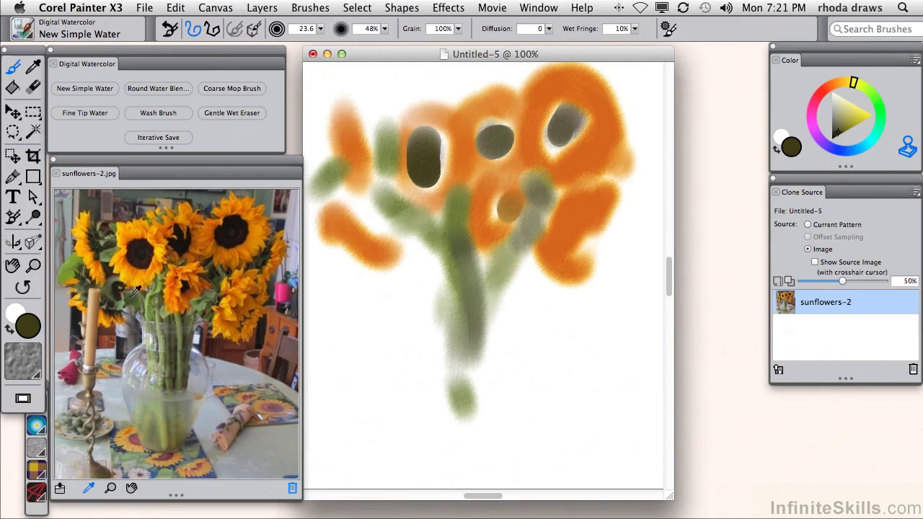
Step: Smear the flowers and stems together with Round Water Blender
left_click(148, 88)
mouse_move(379, 141)
left_mouse_down()
mouse_move(409, 118)
mouse_move(408, 186)
mouse_move(435, 148)
mouse_move(454, 181)
mouse_move(460, 149)
mouse_move(501, 124)
mouse_move(519, 139)
mouse_move(574, 145)
mouse_move(593, 118)
left_mouse_up()
mouse_move(380, 131)
left_mouse_down()
mouse_move(397, 177)
mouse_move(432, 216)
mouse_move(593, 197)
mouse_move(605, 176)
mouse_move(476, 267)
mouse_move(445, 220)
mouse_move(505, 212)
mouse_move(509, 333)
left_mouse_up()
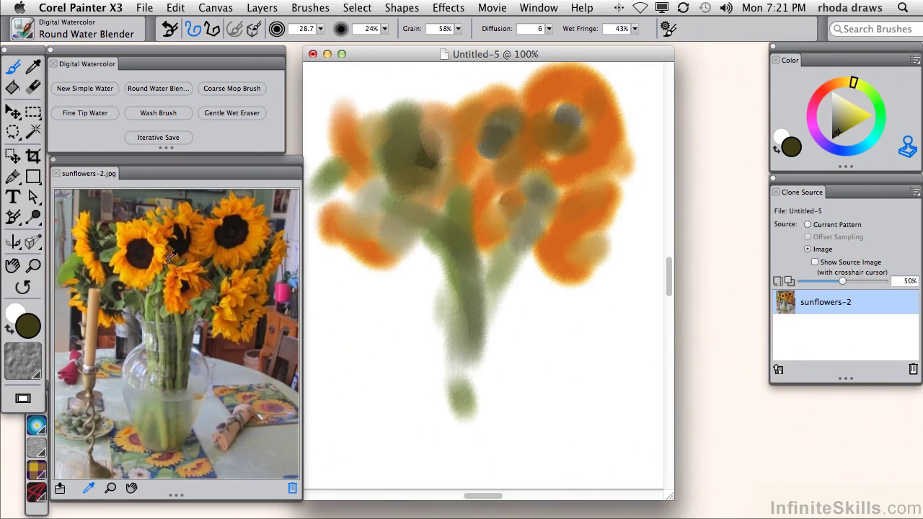
Step: Show Tracing Paper at about 39% opacity and sample a neutral grey from the vase
left_click(204, 370, "alt")
left_click_drag(844, 281, 840, 282)
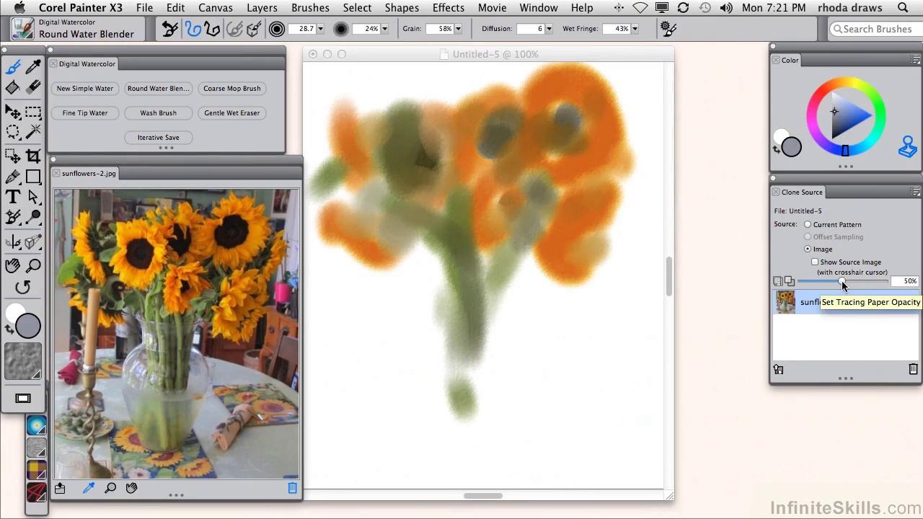
left_click(777, 282)
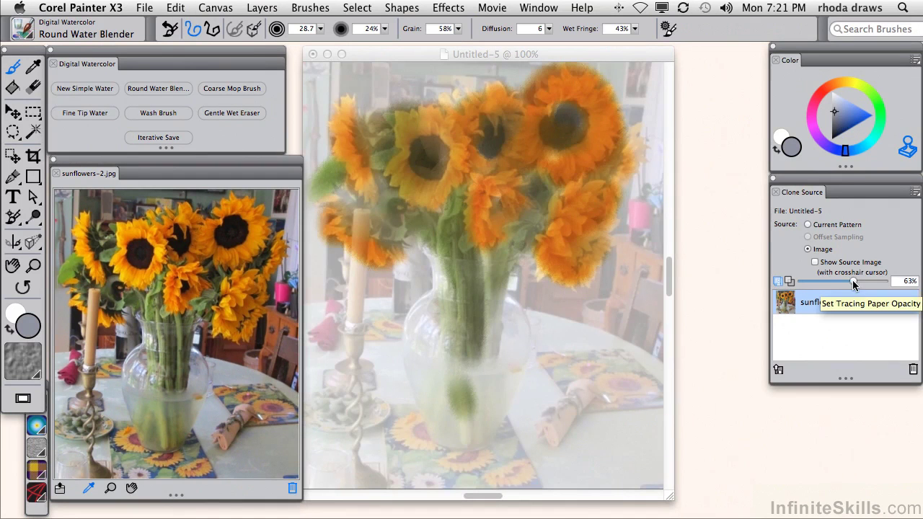
left_click_drag(858, 285, 837, 285)
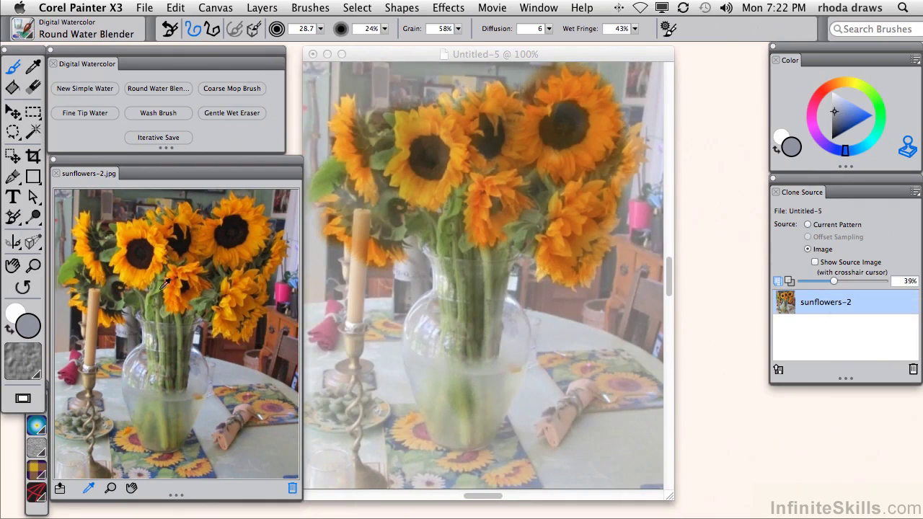
left_click(150, 318, "alt")
left_click(203, 350, "alt")
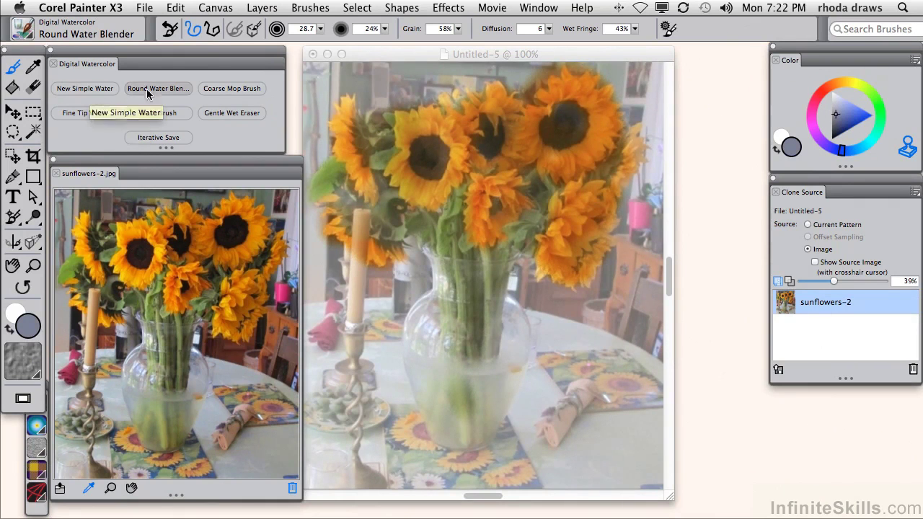
Step: Wash blue-grey over the vase with Wash Brush, then hide Tracing Paper
left_click(173, 114)
left_click(437, 303)
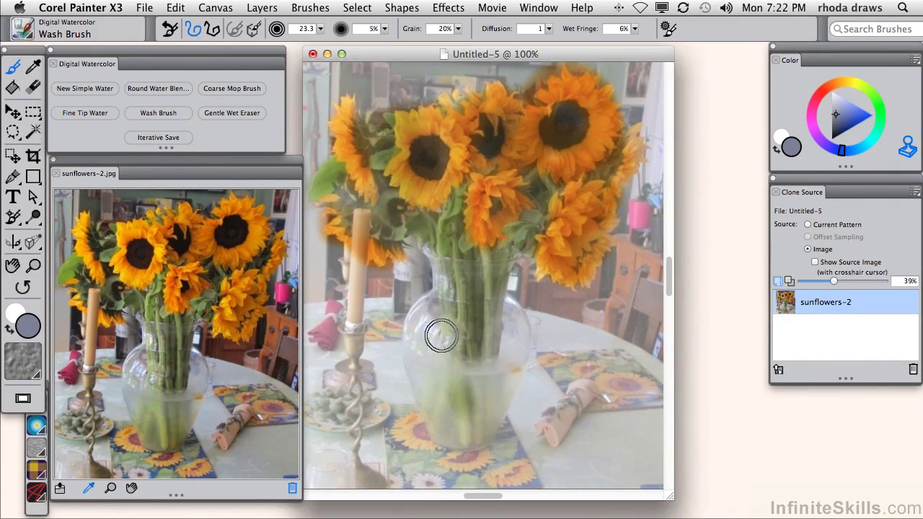
mouse_move(439, 334)
left_mouse_down()
mouse_move(452, 425)
mouse_move(478, 395)
mouse_move(503, 337)
mouse_move(475, 337)
mouse_move(514, 311)
mouse_move(455, 442)
left_mouse_up()
left_click(777, 281)
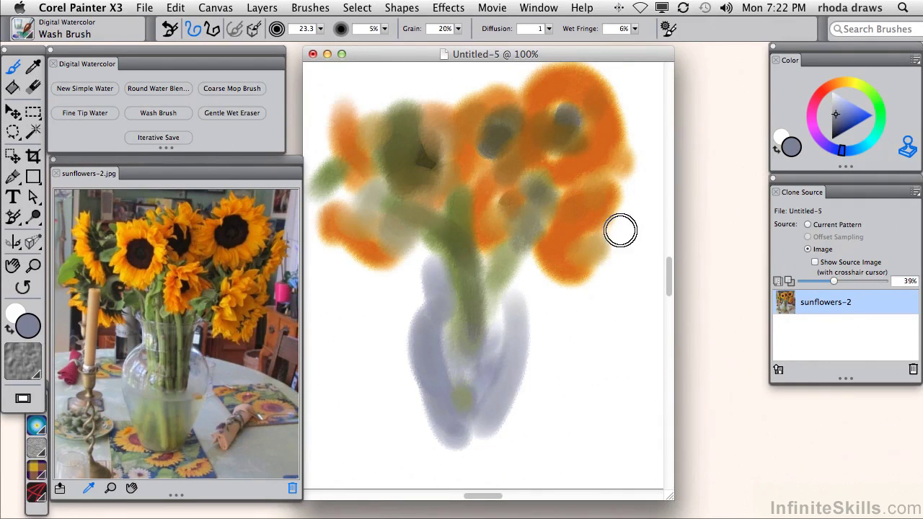
Step: Save an iterative version of the painting named sunflower.rif
left_click(159, 135)
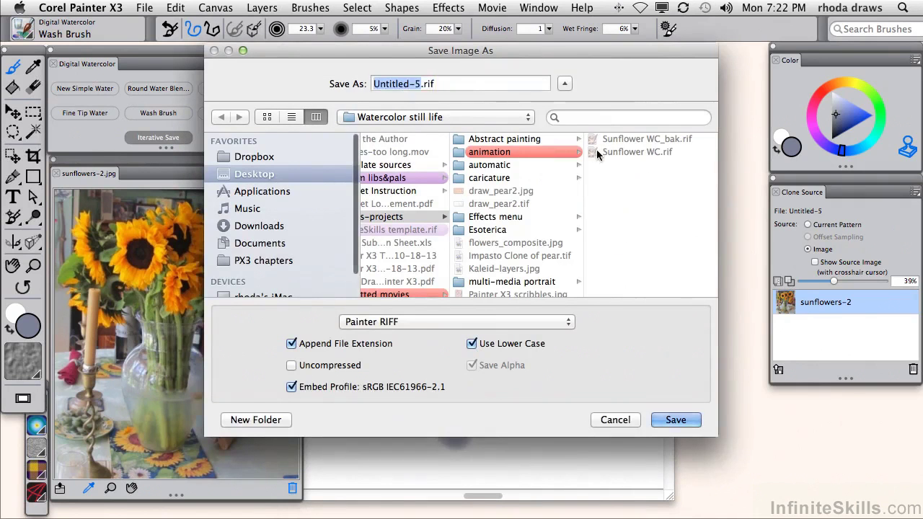
type("sunflower")
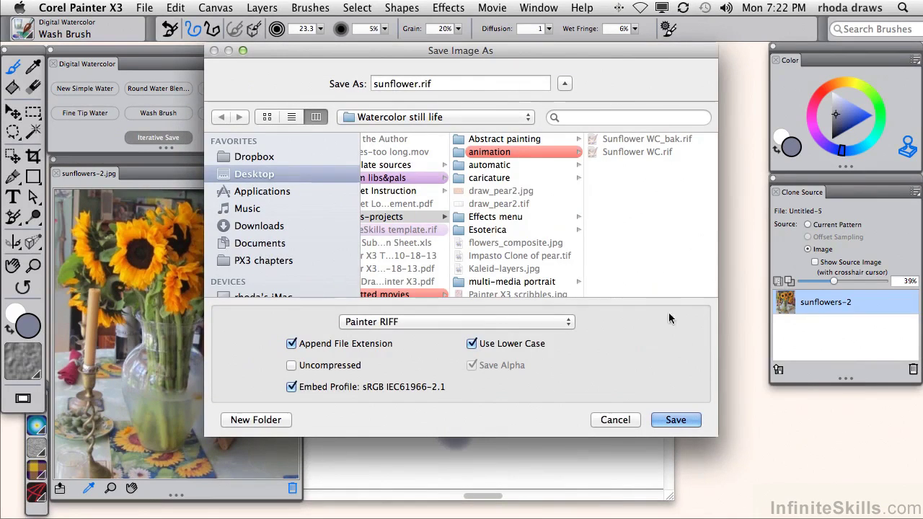
left_click(685, 423)
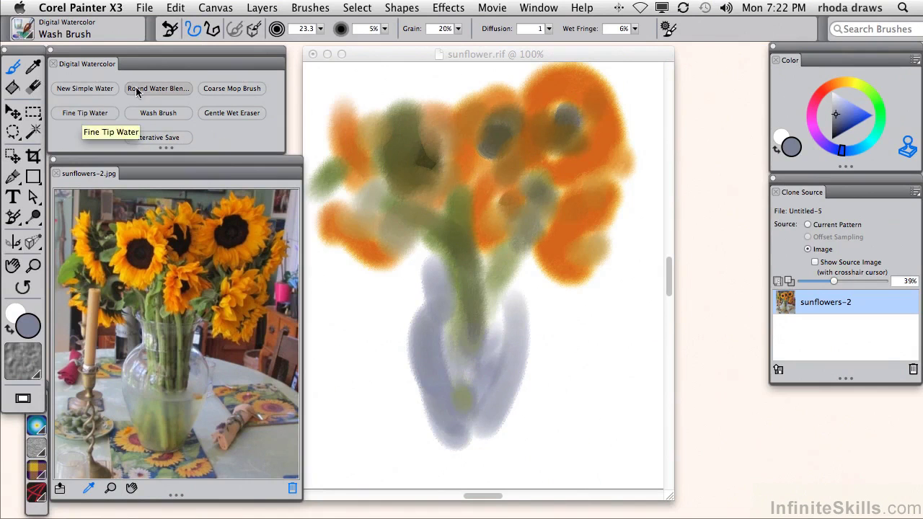
Step: Dab orange with New Simple Water, then add a short brown-orange stroke with Fine Tip Water
left_click(107, 89)
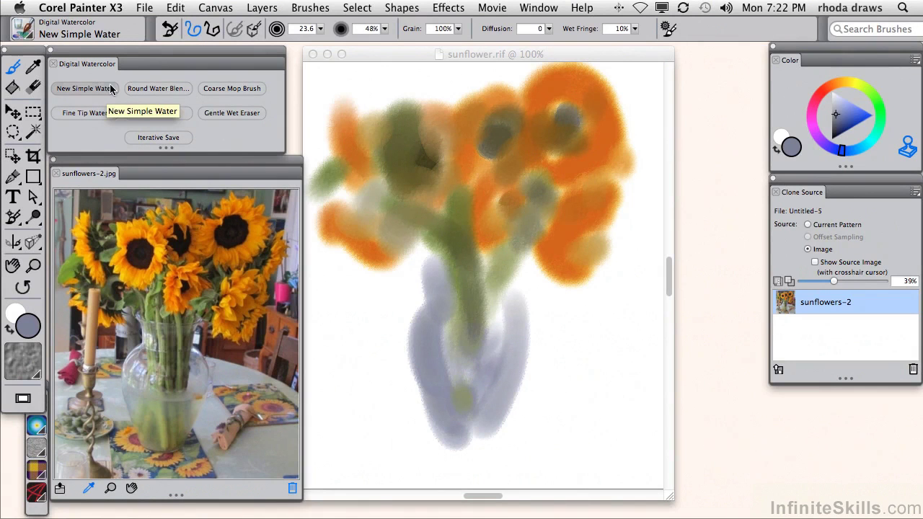
left_click(163, 236)
mouse_move(467, 108)
left_mouse_down()
mouse_move(466, 132)
mouse_move(473, 110)
mouse_move(507, 106)
mouse_move(477, 175)
mouse_move(511, 128)
left_mouse_up()
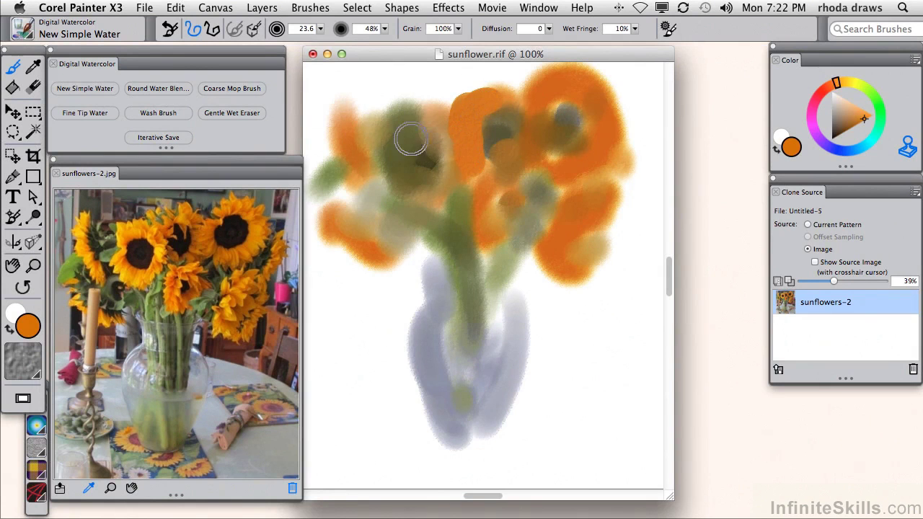
left_click(84, 113)
left_click(88, 228, "alt")
mouse_move(346, 127)
left_mouse_down()
mouse_move(380, 148)
mouse_move(340, 133)
left_mouse_up()
Step: Paint fine bright-orange petal strokes on the lower-left, upper and middle sunflowers
left_click(88, 244, "alt")
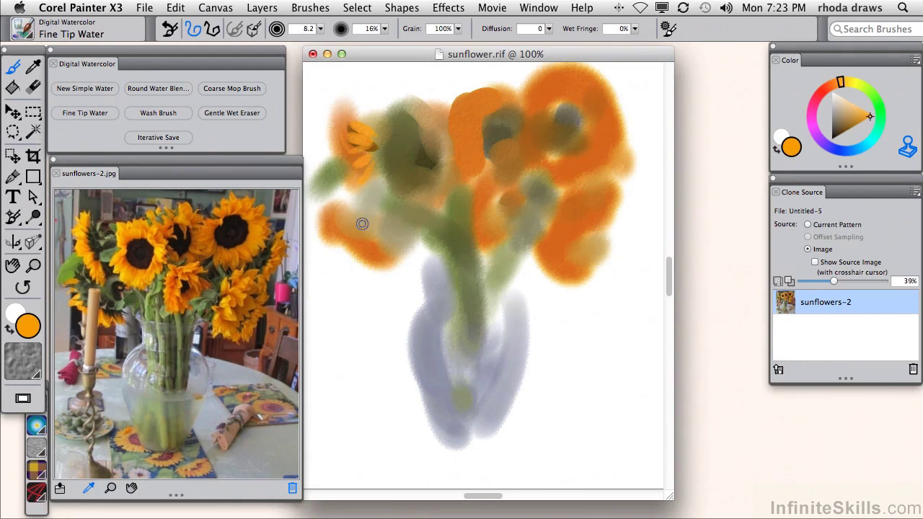
left_click_drag(358, 210, 333, 192)
mouse_move(414, 123)
left_mouse_down()
mouse_move(391, 164)
mouse_move(422, 196)
left_mouse_up()
left_click_drag(461, 112, 488, 117)
left_click_drag(511, 83, 494, 90)
left_click_drag(468, 155, 473, 174)
Step: Add dark-orange petals to the upper-right, right and middle flowers, plus an olive-green stem stroke
left_click(215, 223, "alt")
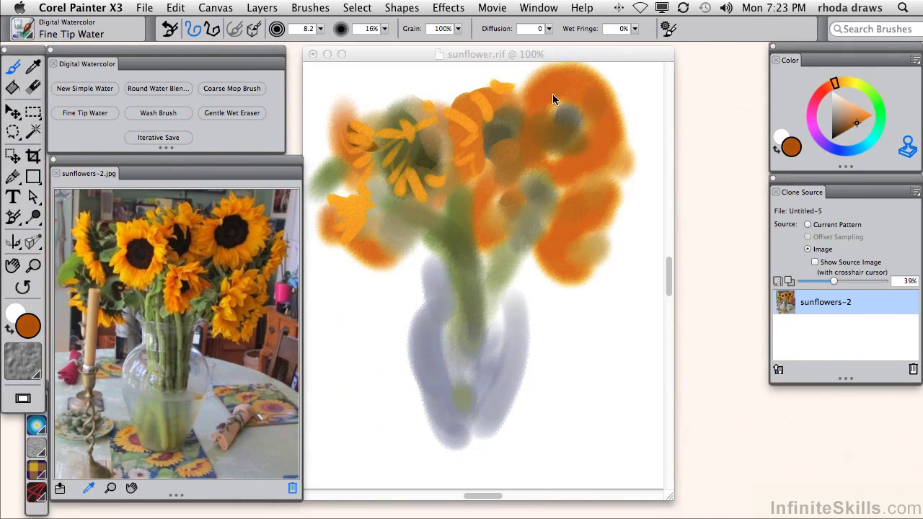
mouse_move(545, 97)
left_mouse_down()
mouse_move(526, 136)
mouse_move(529, 79)
left_mouse_up()
mouse_move(583, 106)
left_mouse_down()
mouse_move(585, 134)
mouse_move(603, 147)
left_mouse_up()
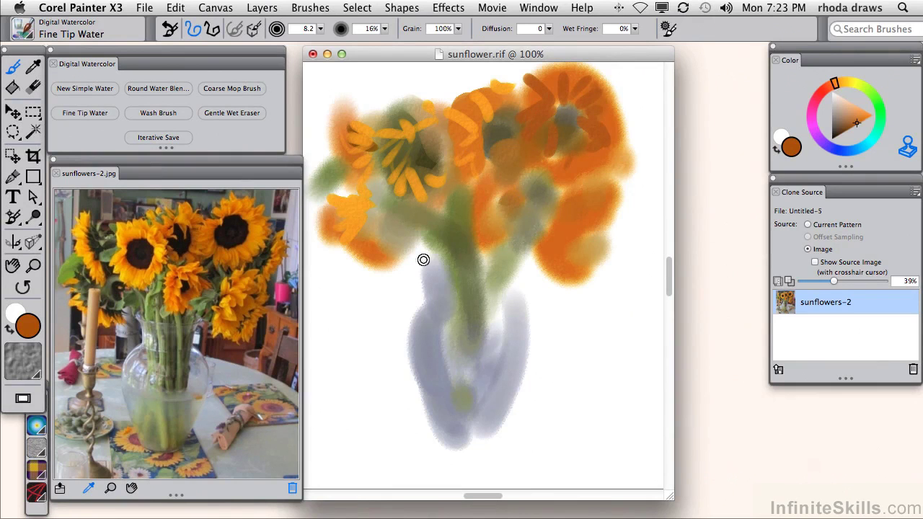
left_click_drag(573, 238, 582, 261)
mouse_move(577, 228)
left_mouse_down()
mouse_move(581, 257)
mouse_move(609, 228)
mouse_move(599, 200)
mouse_move(566, 229)
mouse_move(553, 253)
left_mouse_up()
mouse_move(494, 205)
left_mouse_down()
mouse_move(465, 202)
mouse_move(476, 173)
mouse_move(480, 245)
left_mouse_up()
left_click_drag(505, 197, 497, 216)
left_click(162, 281, "alt")
left_click_drag(468, 188, 451, 225)
Step: Paint grey-green, olive and dark green stems running down into the grey vase
left_click(165, 287, "alt")
left_click(165, 391)
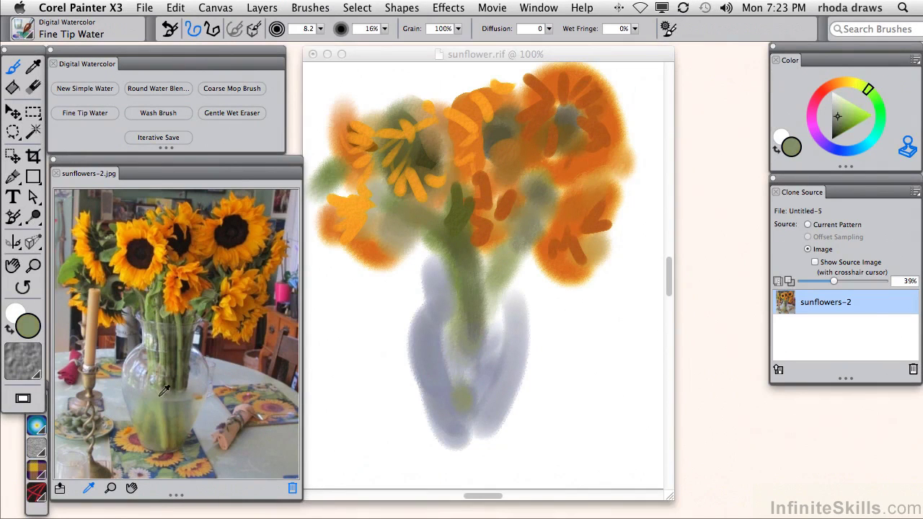
left_click_drag(462, 196, 439, 208)
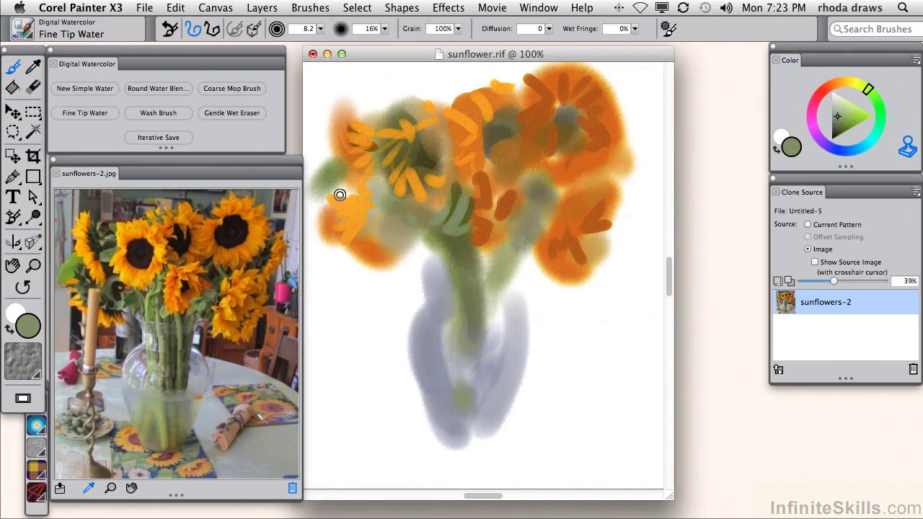
left_click_drag(343, 189, 381, 172)
mouse_move(458, 320)
left_mouse_down()
mouse_move(447, 378)
mouse_move(469, 406)
mouse_move(497, 317)
mouse_move(470, 355)
left_mouse_up()
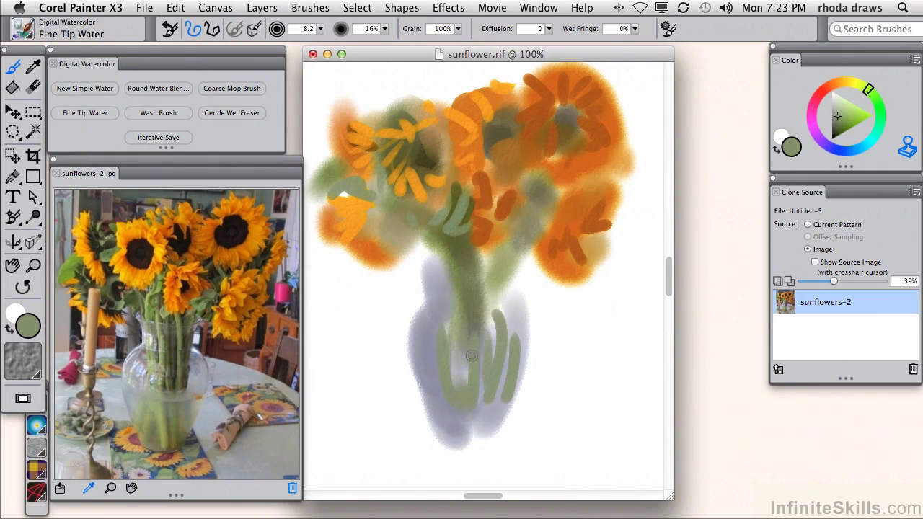
left_click(181, 361, "alt")
left_click_drag(472, 268, 472, 310)
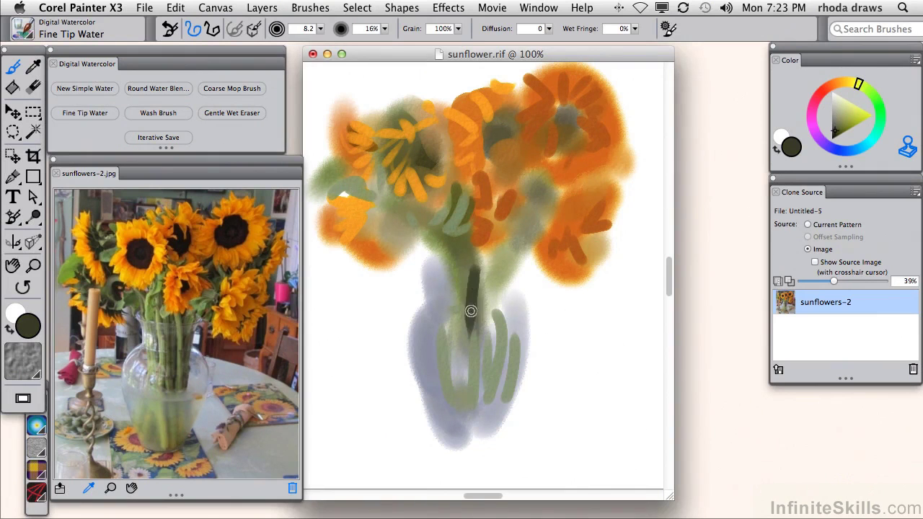
mouse_move(463, 258)
left_mouse_down()
mouse_move(467, 296)
mouse_move(448, 229)
left_mouse_up()
left_click_drag(528, 230, 534, 204)
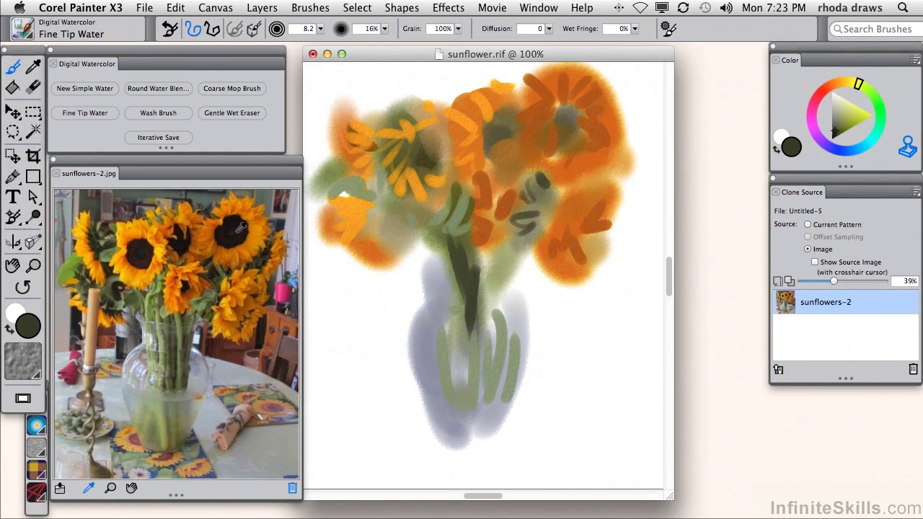
Step: Dab near-black centres into the left and middle sunflowers and between the right flowers
left_click(144, 240, "alt")
left_click_drag(424, 147, 418, 154)
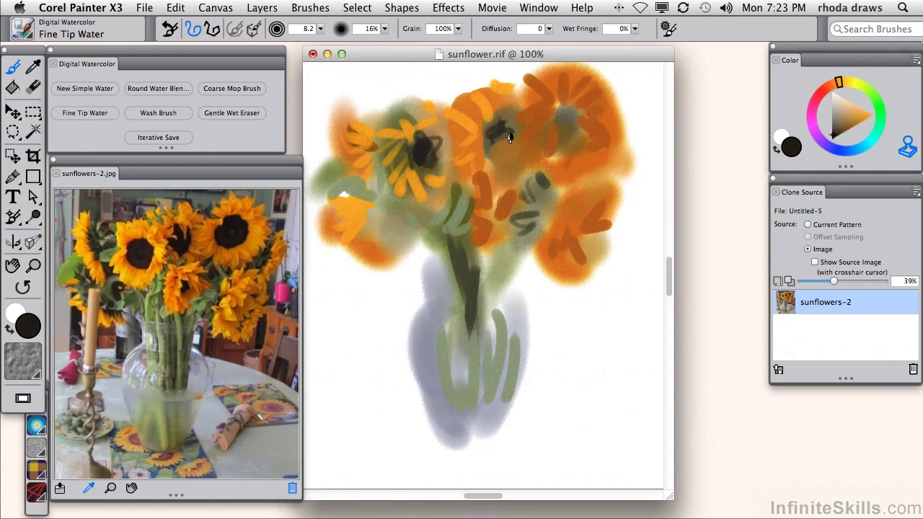
mouse_move(499, 160)
left_mouse_down()
mouse_move(518, 139)
mouse_move(564, 124)
left_mouse_up()
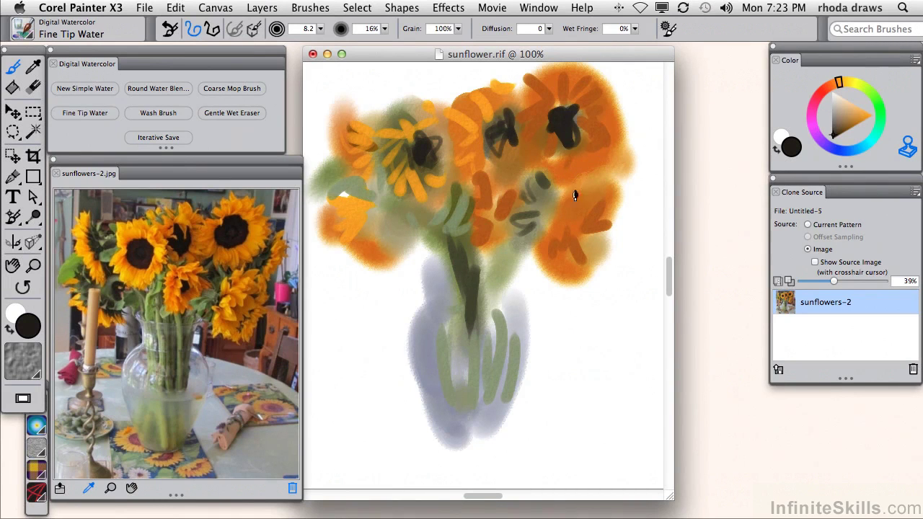
left_click_drag(600, 174, 571, 194)
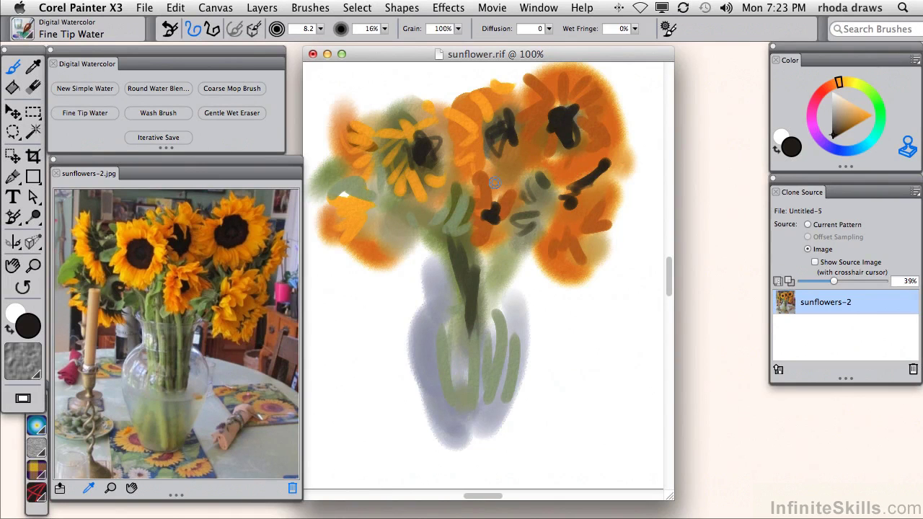
Step: Blur the left, middle and right black centres to grey with Round Water Blender and white
left_click(155, 90)
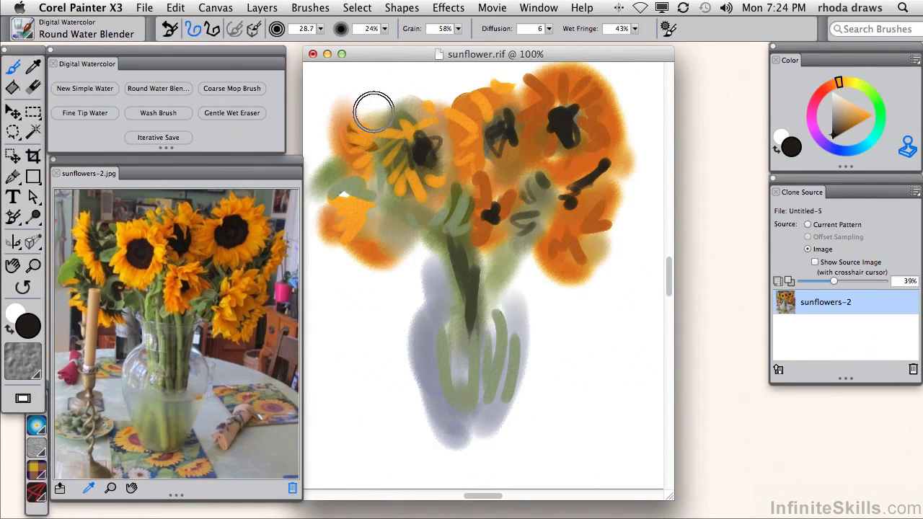
left_click(375, 85, "alt")
mouse_move(425, 122)
left_mouse_down()
mouse_move(407, 158)
mouse_move(433, 133)
mouse_move(421, 137)
mouse_move(437, 159)
mouse_move(421, 174)
left_mouse_up()
mouse_move(498, 121)
left_mouse_down()
mouse_move(491, 144)
mouse_move(496, 126)
mouse_move(499, 149)
mouse_move(507, 115)
mouse_move(509, 149)
mouse_move(489, 166)
left_mouse_up()
mouse_move(559, 104)
left_mouse_down()
mouse_move(535, 139)
mouse_move(559, 143)
mouse_move(570, 105)
mouse_move(578, 133)
mouse_move(541, 182)
mouse_move(583, 184)
mouse_move(569, 208)
mouse_move(594, 165)
mouse_move(559, 196)
mouse_move(470, 211)
mouse_move(495, 229)
mouse_move(466, 250)
mouse_move(476, 245)
mouse_move(471, 331)
mouse_move(448, 250)
mouse_move(459, 278)
mouse_move(486, 247)
left_mouse_up()
left_click_drag(340, 117, 356, 108)
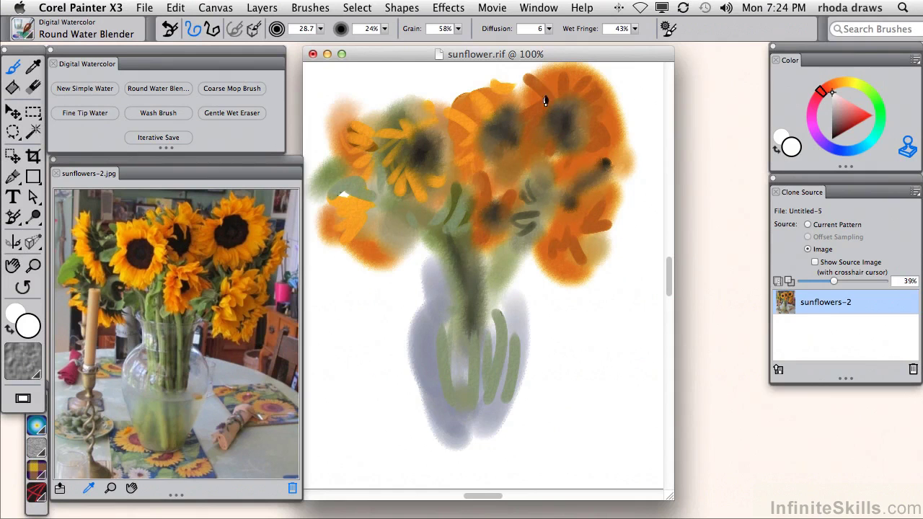
left_click(185, 215)
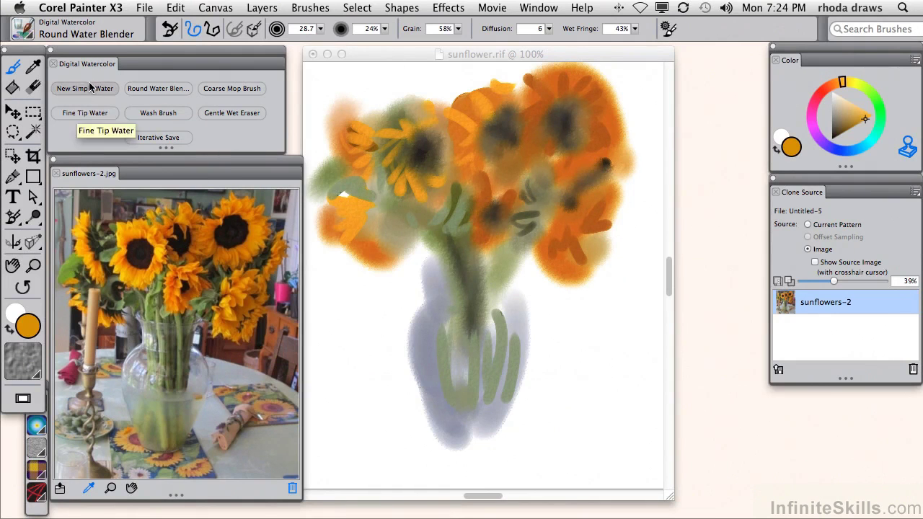
Step: Paint yellow Fine Tip Water petals on the left, upper-left and right sunflowers
left_click(85, 114)
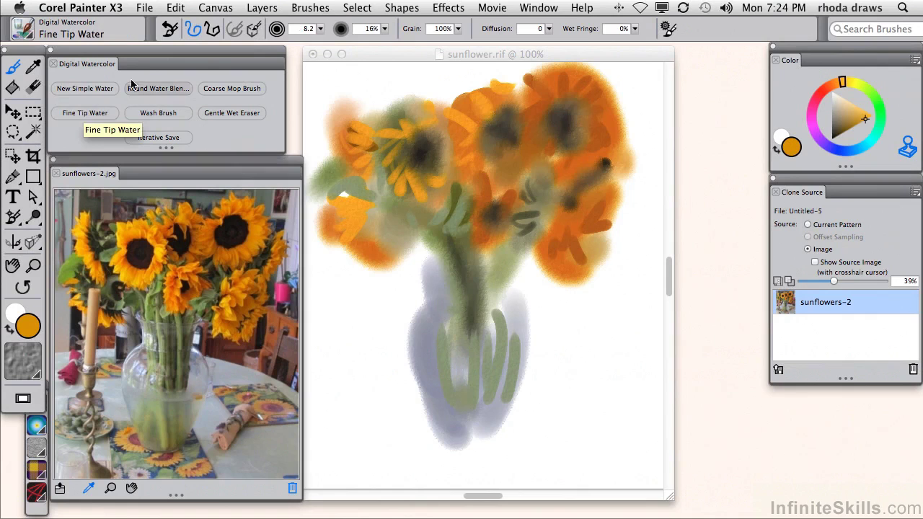
left_click(468, 92)
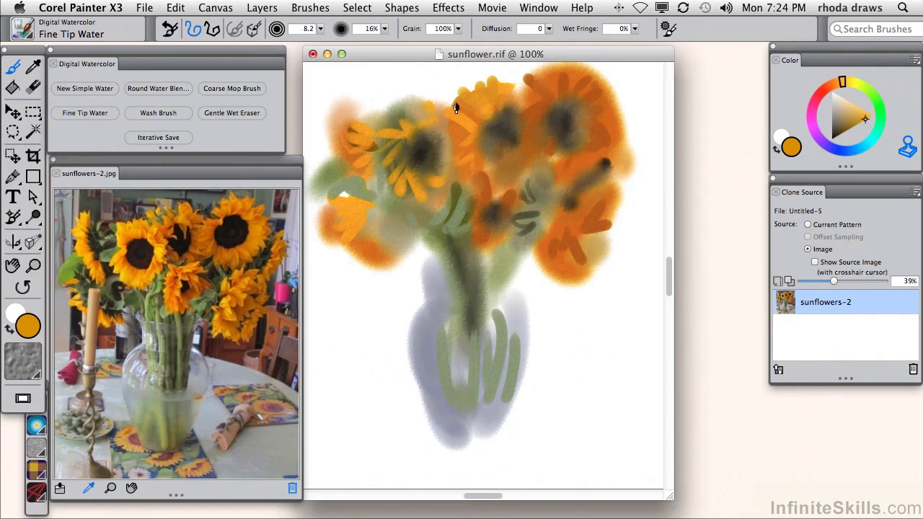
left_click(126, 222)
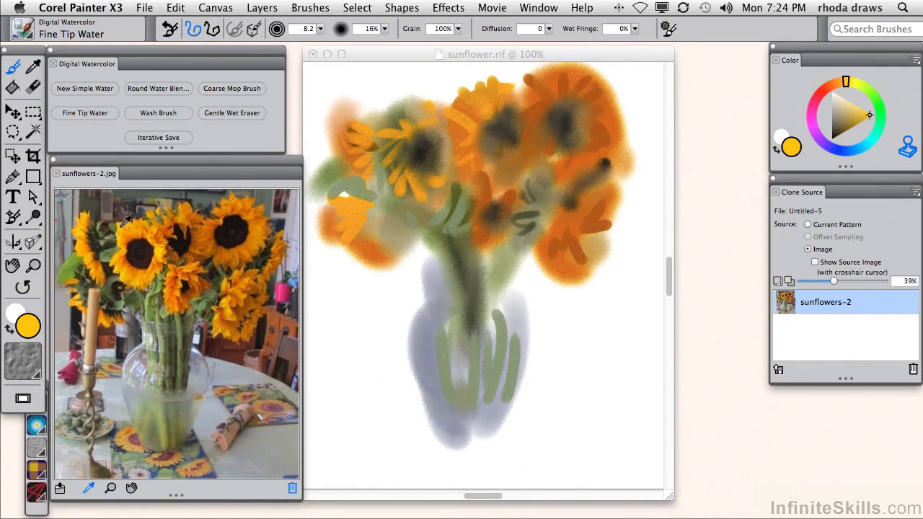
left_click(382, 119)
left_click_drag(398, 131, 417, 106)
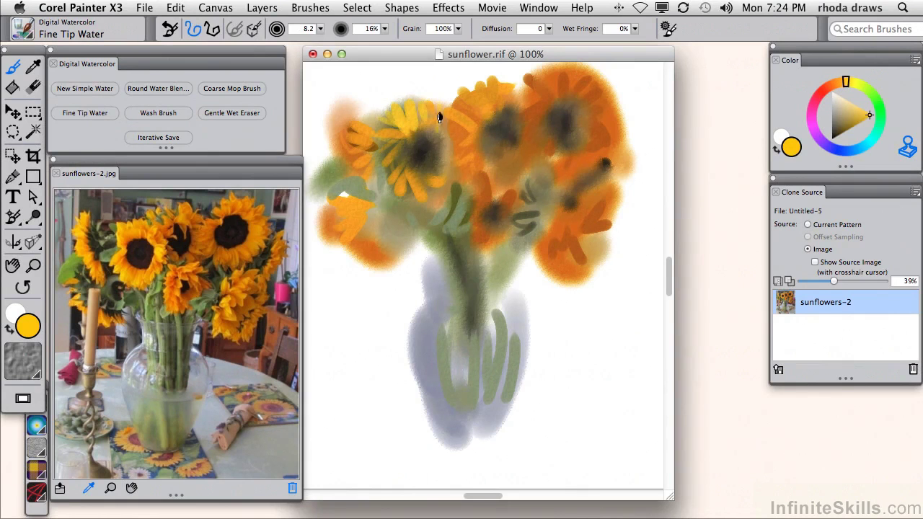
left_click_drag(408, 184, 429, 198)
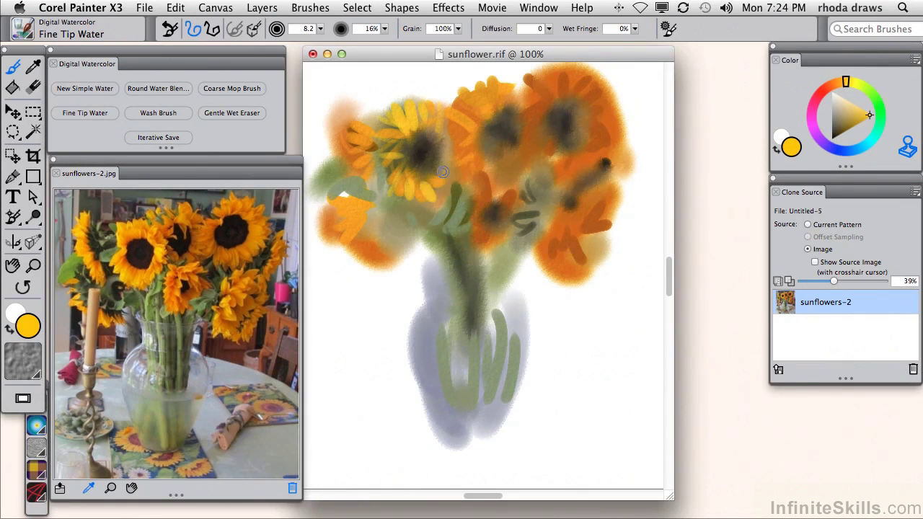
mouse_move(437, 166)
left_mouse_down()
mouse_move(439, 144)
mouse_move(452, 114)
left_mouse_up()
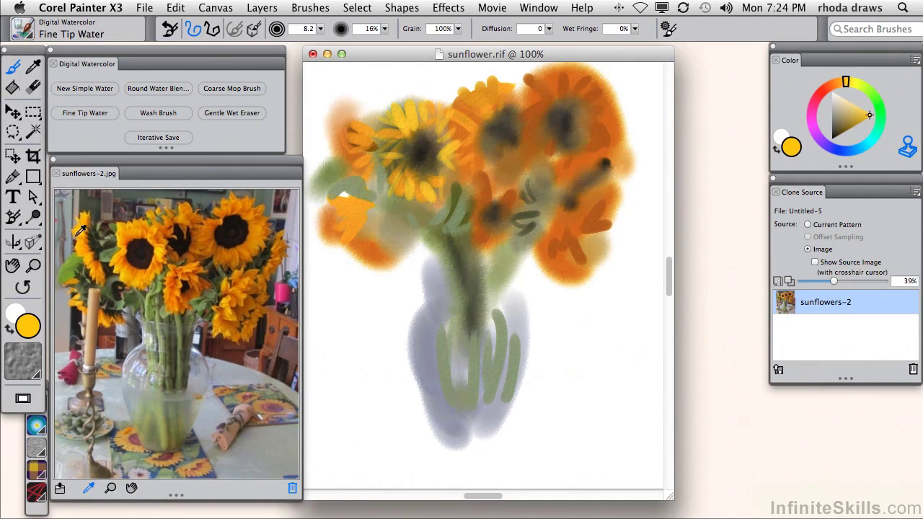
left_click_drag(336, 128, 355, 152)
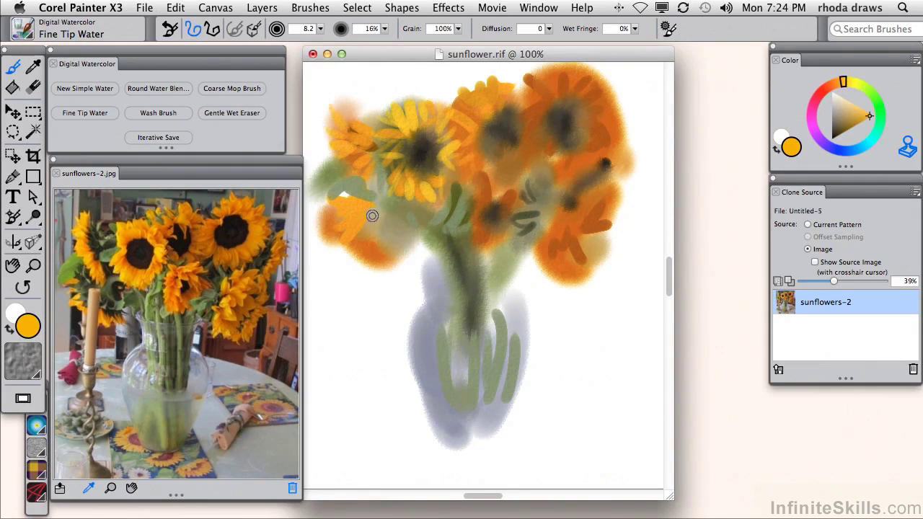
mouse_move(340, 211)
left_mouse_down()
mouse_move(357, 231)
mouse_move(332, 209)
mouse_move(348, 259)
mouse_move(368, 246)
left_mouse_up()
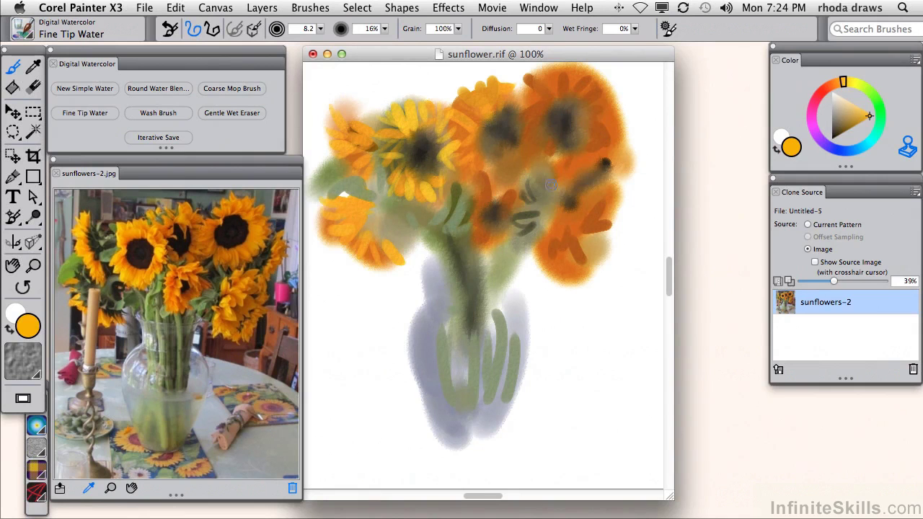
mouse_move(545, 193)
left_mouse_down()
mouse_move(560, 200)
mouse_move(551, 224)
left_mouse_up()
mouse_move(569, 160)
left_mouse_down()
mouse_move(548, 247)
mouse_move(531, 245)
mouse_move(598, 259)
left_mouse_up()
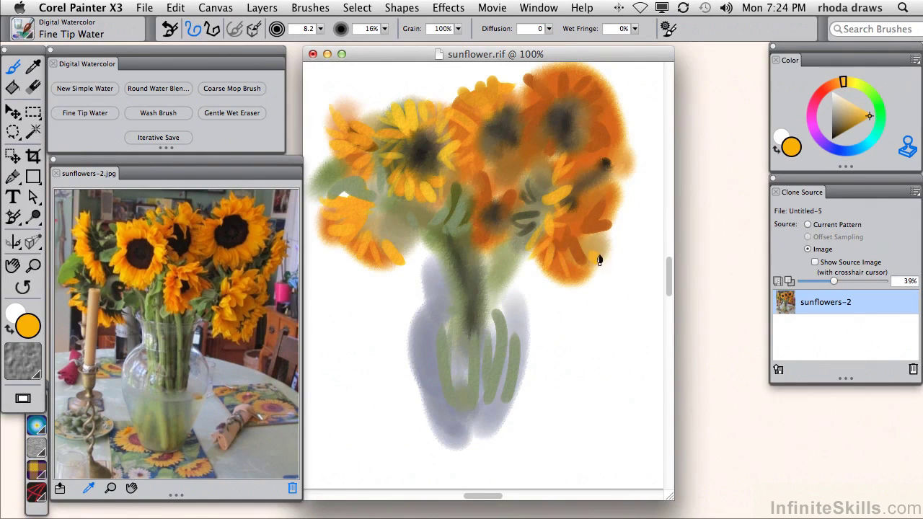
Step: Add dark-orange petal strokes to the centre flower and the middle flower's left edge
left_click(178, 273)
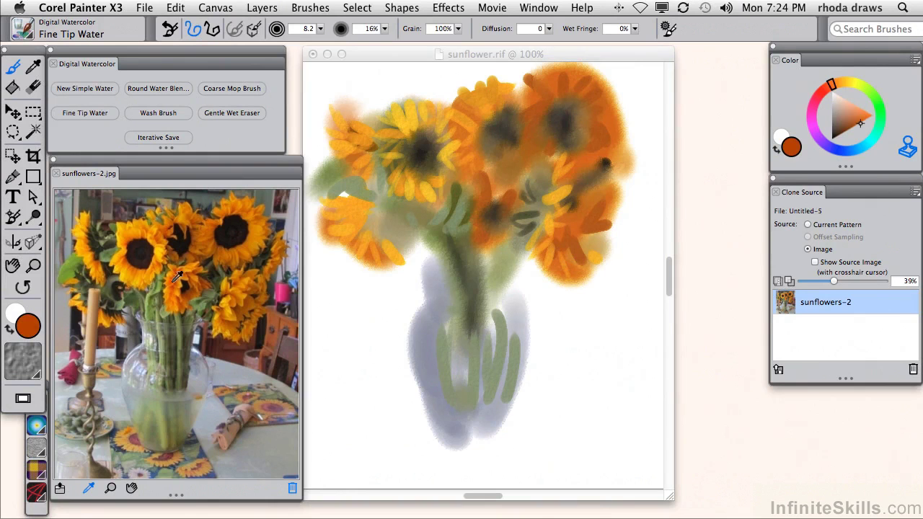
left_click(476, 203)
mouse_move(448, 234)
left_mouse_down()
mouse_move(476, 214)
mouse_move(488, 265)
left_mouse_up()
left_click_drag(482, 176, 502, 208)
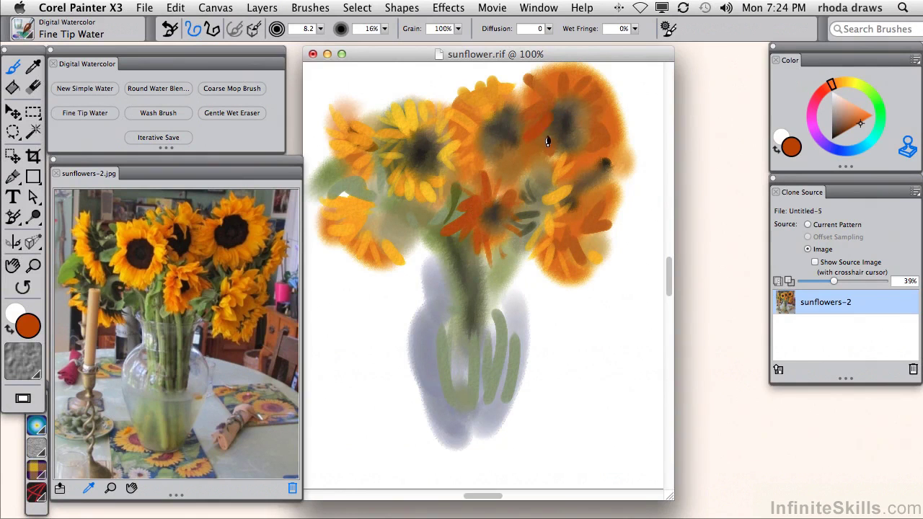
mouse_move(419, 132)
left_mouse_down()
mouse_move(446, 115)
mouse_move(462, 130)
mouse_move(472, 101)
mouse_move(489, 113)
mouse_move(506, 100)
left_mouse_up()
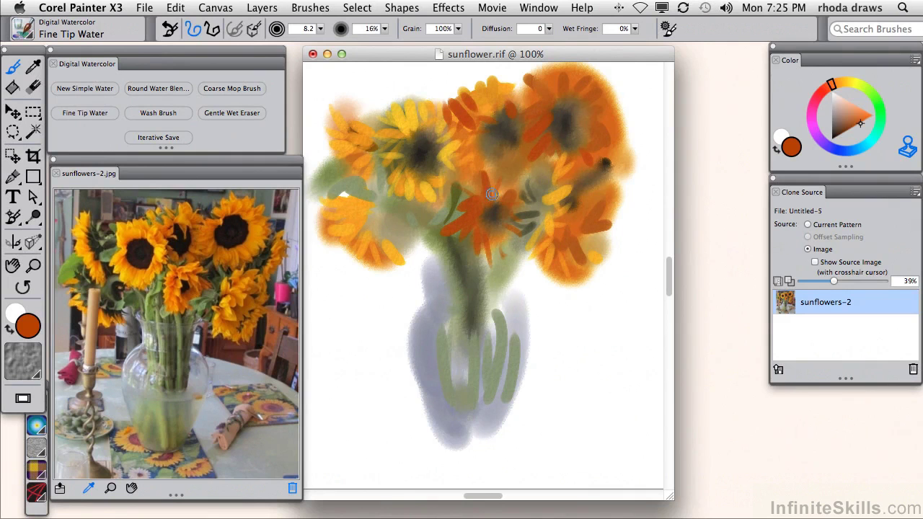
Step: Paint dark olive-green leaves beside the upper-left and left sunflowers
left_click(131, 240, "alt")
left_click(410, 140)
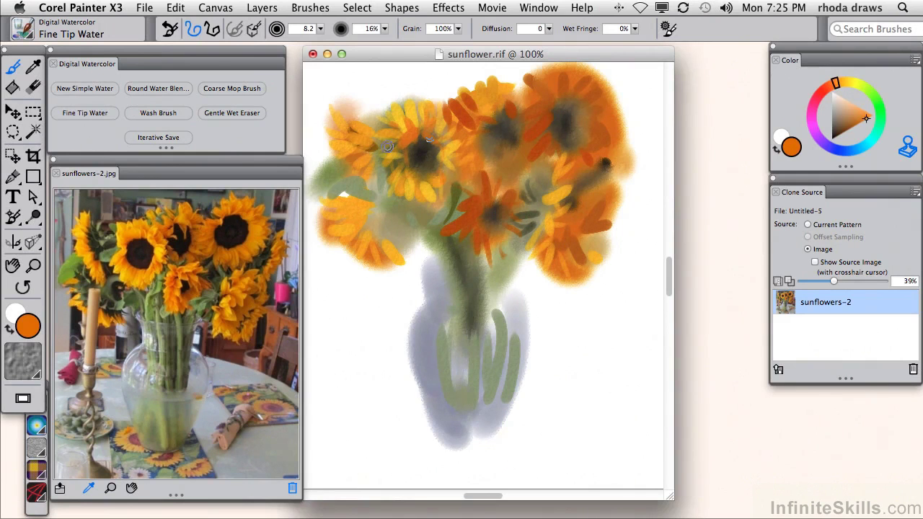
left_click(428, 139, "alt")
mouse_move(376, 116)
left_mouse_down()
mouse_move(359, 148)
mouse_move(374, 170)
left_mouse_up()
mouse_move(385, 213)
left_mouse_down()
mouse_move(363, 199)
mouse_move(372, 238)
mouse_move(387, 238)
mouse_move(373, 212)
mouse_move(383, 216)
mouse_move(384, 198)
mouse_move(329, 183)
left_mouse_up()
Step: Brighten the leaf and both stems into the vase with light leaf green
left_click(67, 280, "alt")
left_click(325, 189)
mouse_move(459, 204)
left_mouse_down()
mouse_move(452, 263)
mouse_move(467, 325)
left_mouse_up()
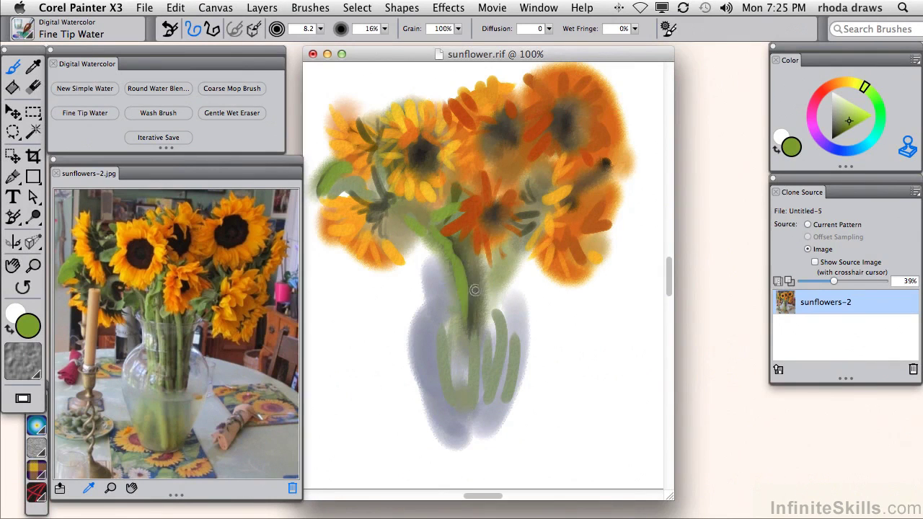
left_click_drag(492, 246, 457, 404)
Step: Lift paint with Gentle Wet Eraser along the vase's left edge, stems, bottom, right side and neck haze
left_click(210, 116)
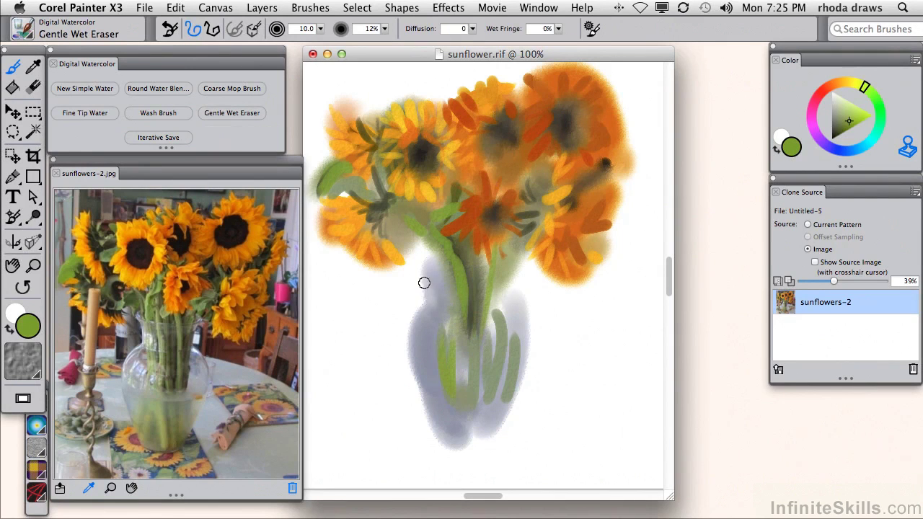
mouse_move(424, 282)
left_mouse_down()
mouse_move(415, 328)
mouse_move(429, 408)
mouse_move(402, 360)
mouse_move(428, 380)
left_mouse_up()
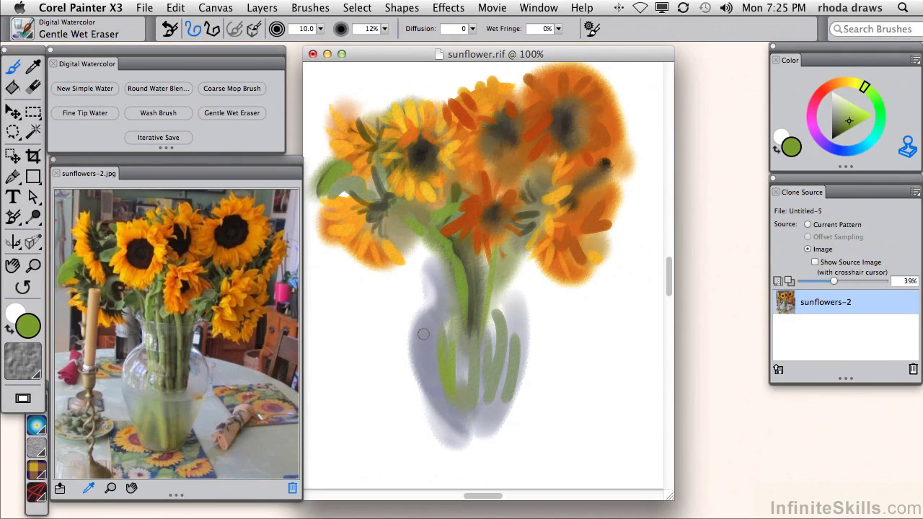
mouse_move(423, 335)
left_mouse_down()
mouse_move(430, 319)
mouse_move(436, 346)
left_mouse_up()
mouse_move(431, 247)
left_mouse_down()
mouse_move(441, 304)
mouse_move(469, 308)
left_mouse_up()
mouse_move(428, 353)
left_mouse_down()
mouse_move(433, 380)
mouse_move(428, 369)
mouse_move(457, 411)
mouse_move(440, 342)
left_mouse_up()
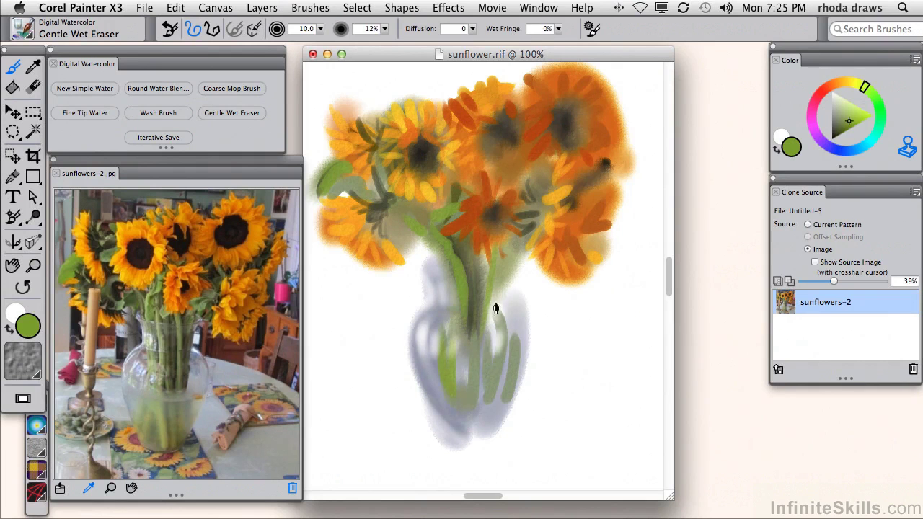
mouse_move(512, 320)
left_mouse_down()
mouse_move(509, 305)
mouse_move(468, 417)
mouse_move(449, 430)
mouse_move(487, 447)
mouse_move(432, 428)
mouse_move(502, 429)
left_mouse_up()
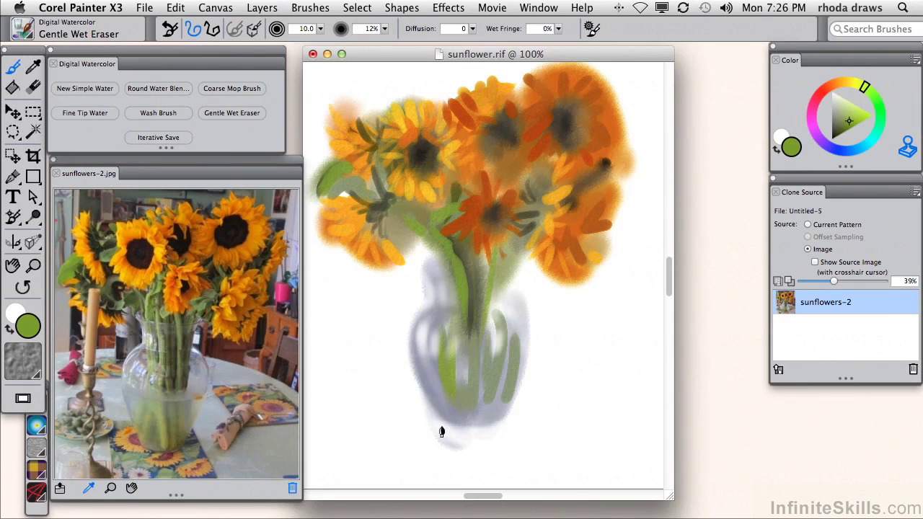
mouse_move(442, 432)
left_mouse_down()
mouse_move(496, 428)
mouse_move(499, 437)
mouse_move(517, 377)
mouse_move(510, 326)
mouse_move(509, 410)
mouse_move(513, 307)
left_mouse_up()
mouse_move(432, 272)
left_mouse_down()
mouse_move(430, 261)
mouse_move(440, 309)
left_mouse_up()
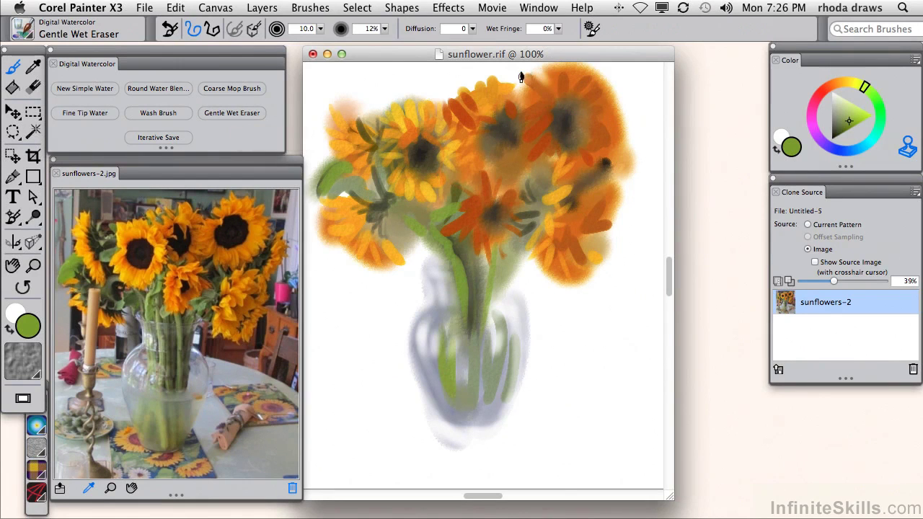
left_click_drag(563, 61, 567, 70)
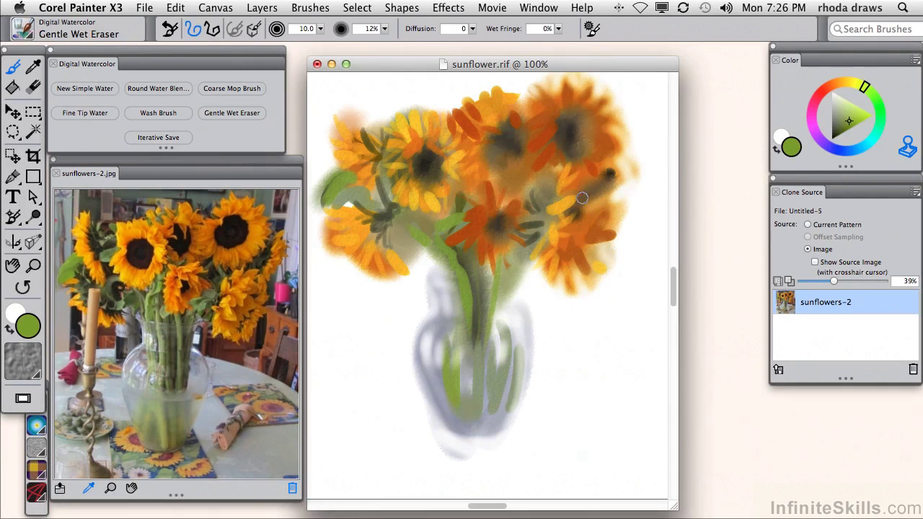
Step: Paint a yellow Fine Tip Water petal stroke on the red flower
left_click(156, 250)
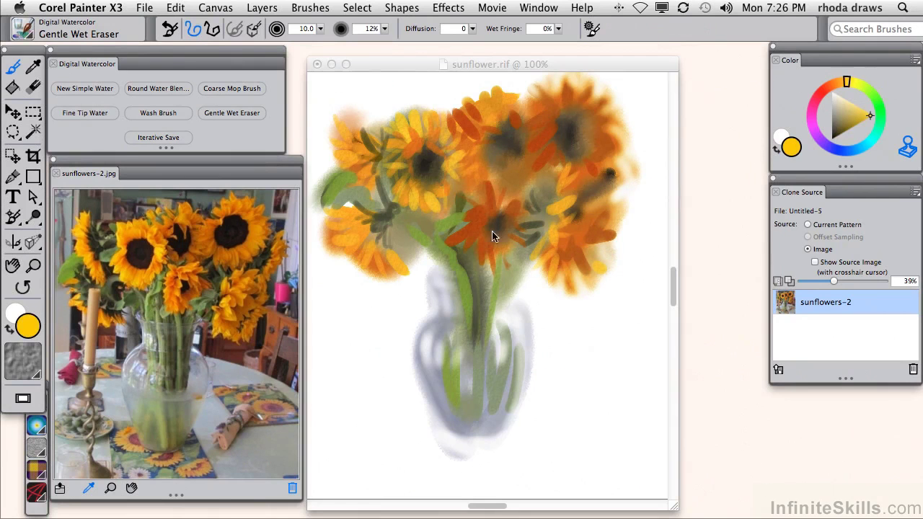
left_click(85, 113)
left_click_drag(460, 236, 472, 215)
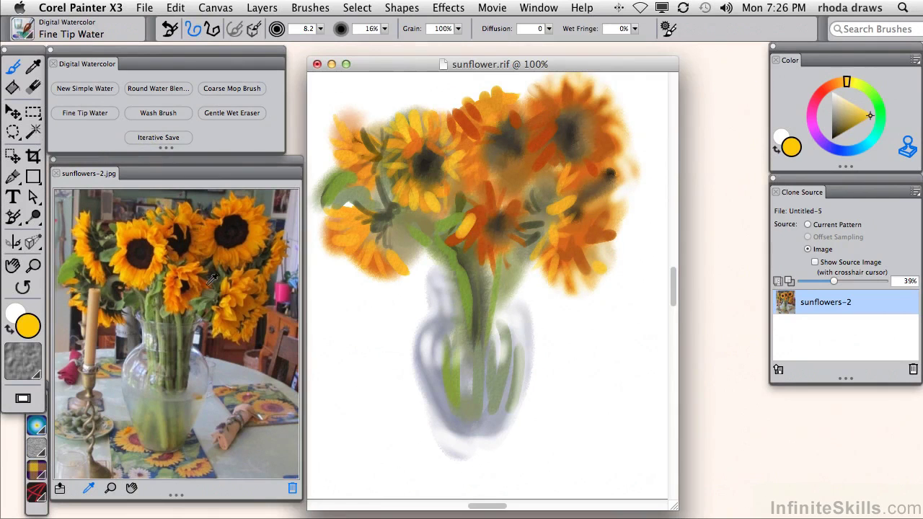
left_click(173, 279)
left_click(475, 216)
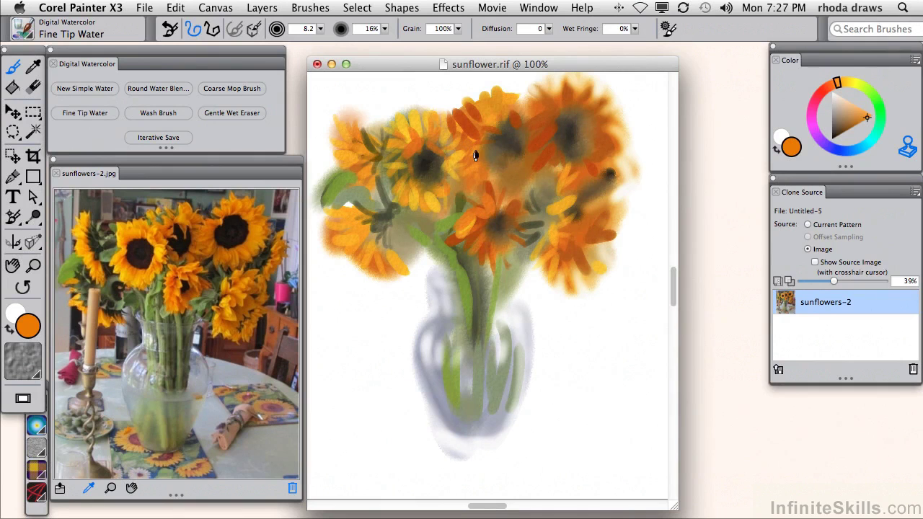
Step: Dab near-black centres into the top orange flower and the right-hand flower
left_click(270, 207, "alt")
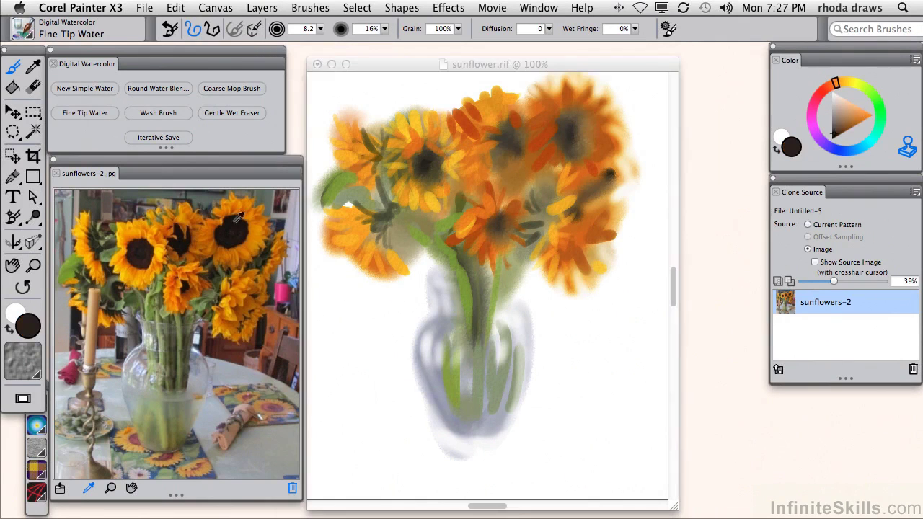
left_click(508, 143)
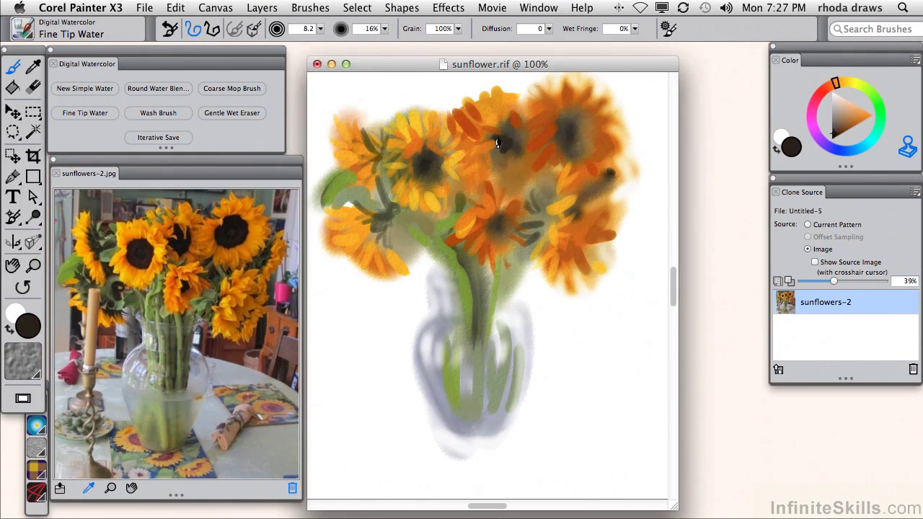
mouse_move(509, 139)
left_mouse_down()
mouse_move(503, 158)
mouse_move(510, 153)
left_mouse_up()
mouse_move(578, 121)
left_mouse_down()
mouse_move(558, 130)
mouse_move(561, 146)
mouse_move(571, 119)
mouse_move(573, 138)
mouse_move(576, 114)
mouse_move(574, 151)
mouse_move(578, 127)
mouse_move(574, 148)
left_mouse_up()
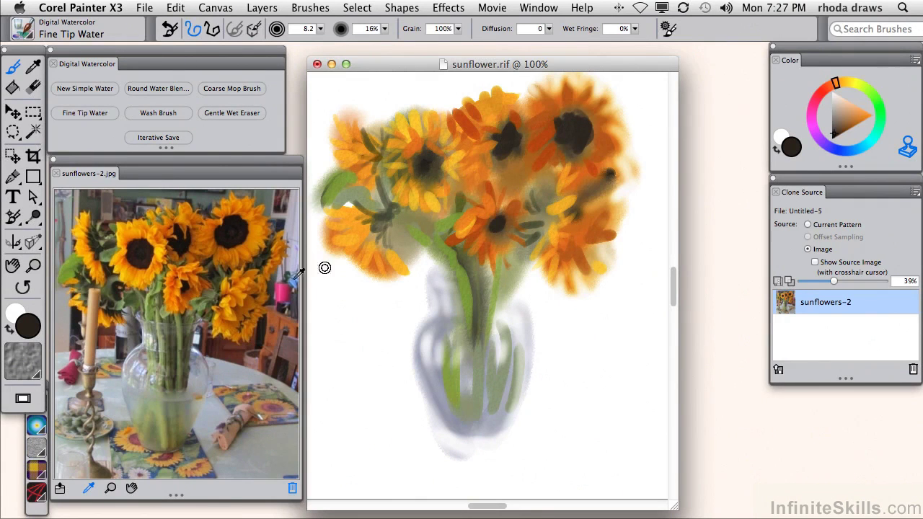
left_click(186, 281, "alt")
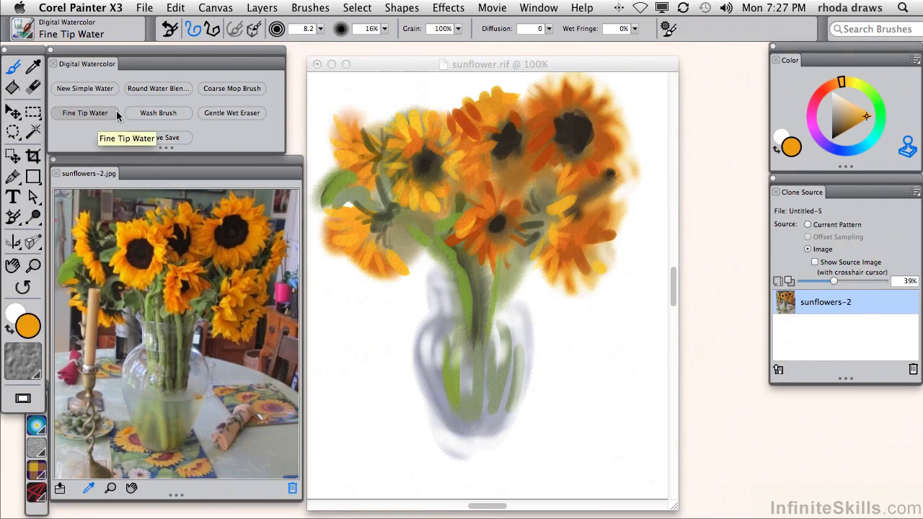
Step: Stroke an olive grey-green water line across the vase and outline its top rim
left_click(497, 231)
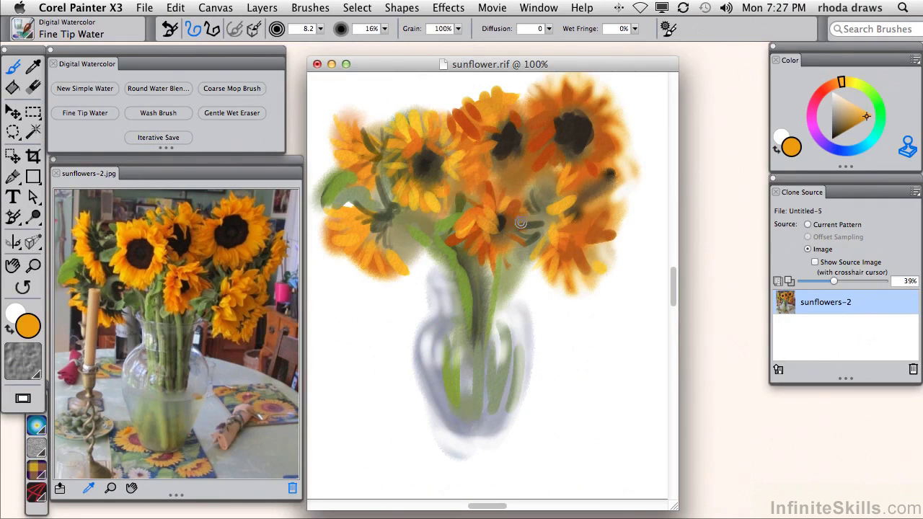
left_click(189, 300, "alt")
left_click(538, 232)
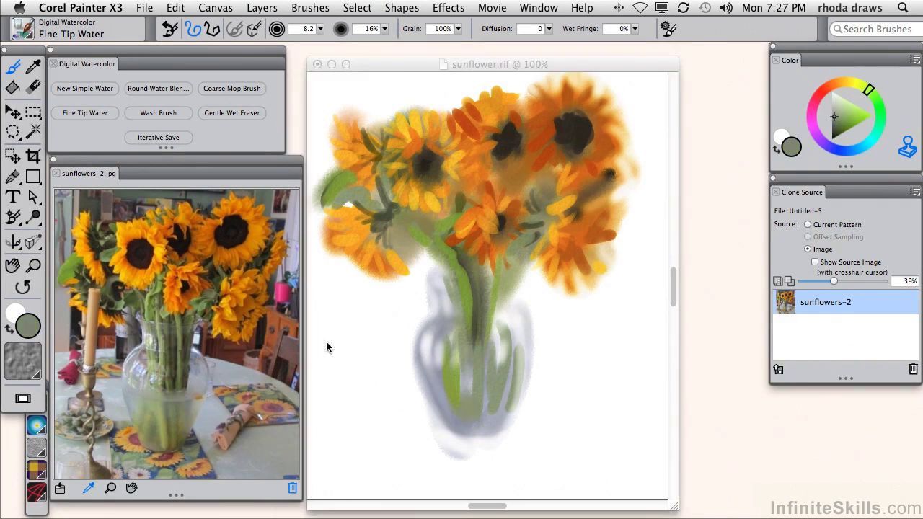
mouse_move(437, 366)
left_mouse_down()
mouse_move(475, 383)
mouse_move(508, 376)
left_mouse_up()
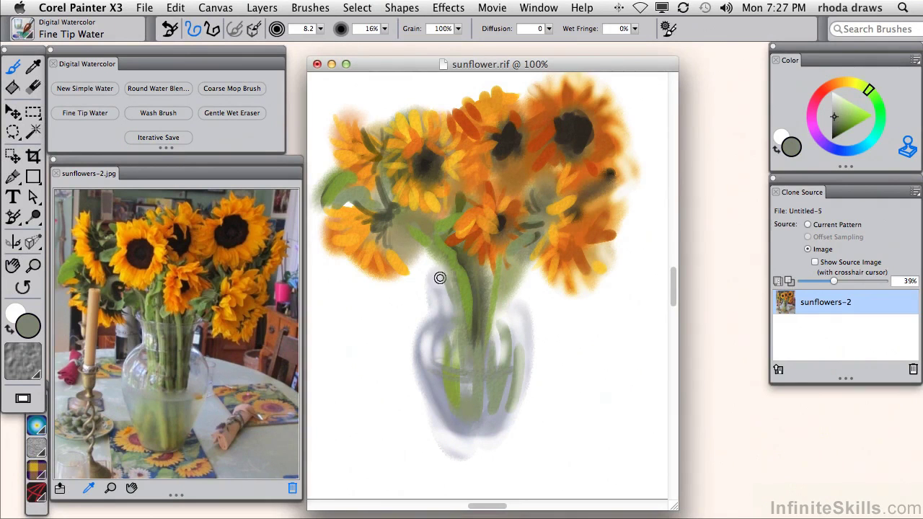
mouse_move(438, 293)
left_mouse_down()
mouse_move(429, 284)
mouse_move(441, 275)
mouse_move(487, 287)
left_mouse_up()
Step: Brush a faint white highlight around the vase neck
left_click(444, 294, "alt")
mouse_move(446, 277)
left_mouse_down()
mouse_move(477, 301)
mouse_move(435, 283)
mouse_move(464, 277)
mouse_move(446, 288)
mouse_move(498, 297)
mouse_move(468, 289)
mouse_move(450, 299)
mouse_move(511, 293)
left_mouse_up()
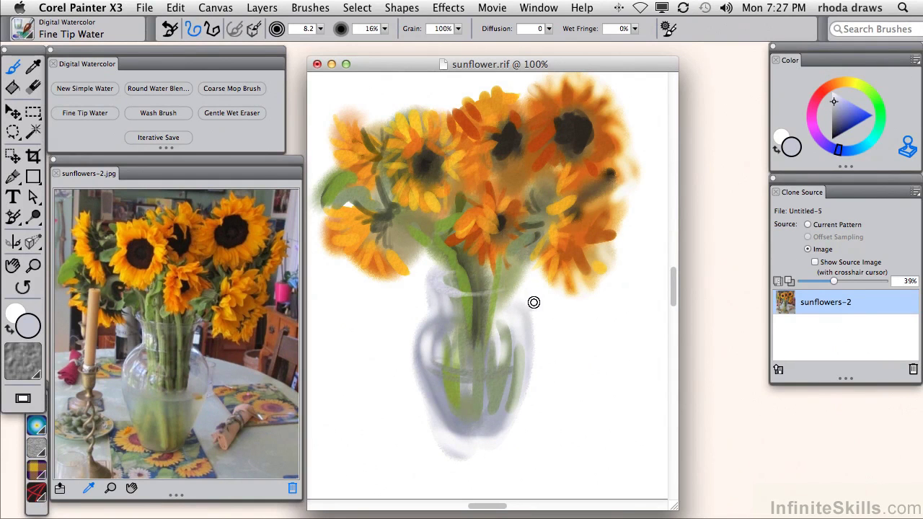
left_click(55, 121)
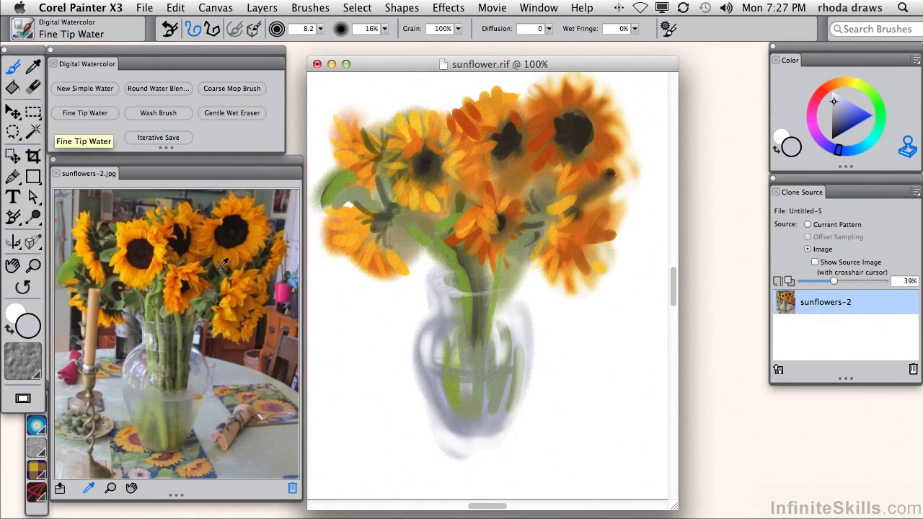
left_click(199, 366)
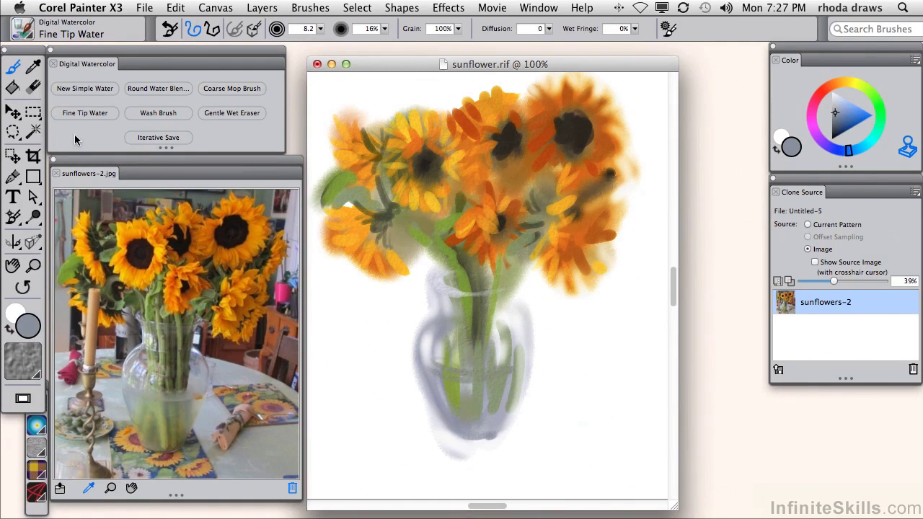
Step: Wash a cast shadow right of the vase, then stroke blue-grey down its right side and base
left_click(158, 113)
mouse_move(523, 428)
left_mouse_down()
mouse_move(573, 421)
mouse_move(605, 433)
mouse_move(587, 407)
mouse_move(561, 410)
mouse_move(614, 431)
left_mouse_up()
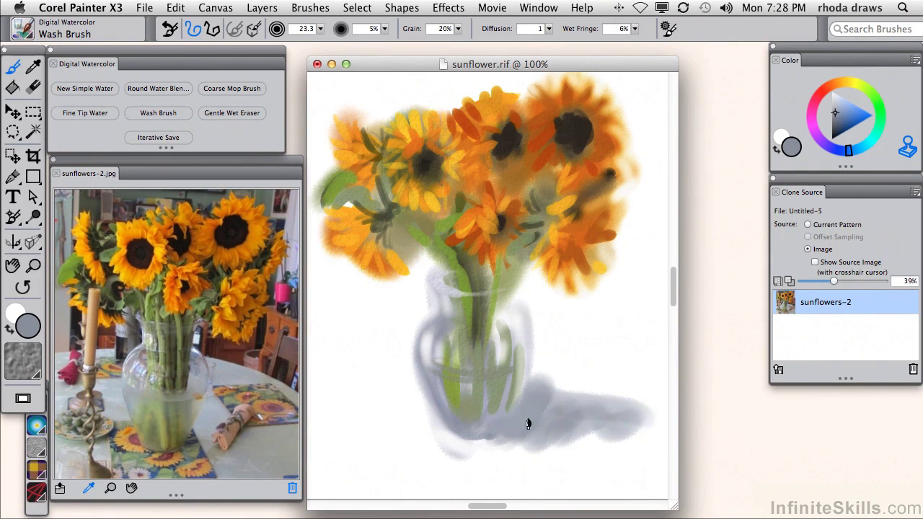
left_click(81, 113)
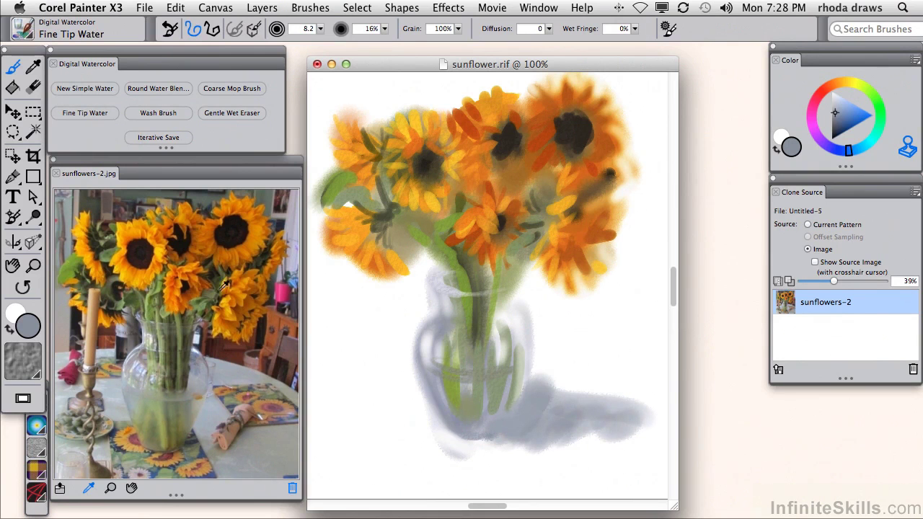
left_click(197, 357, "alt")
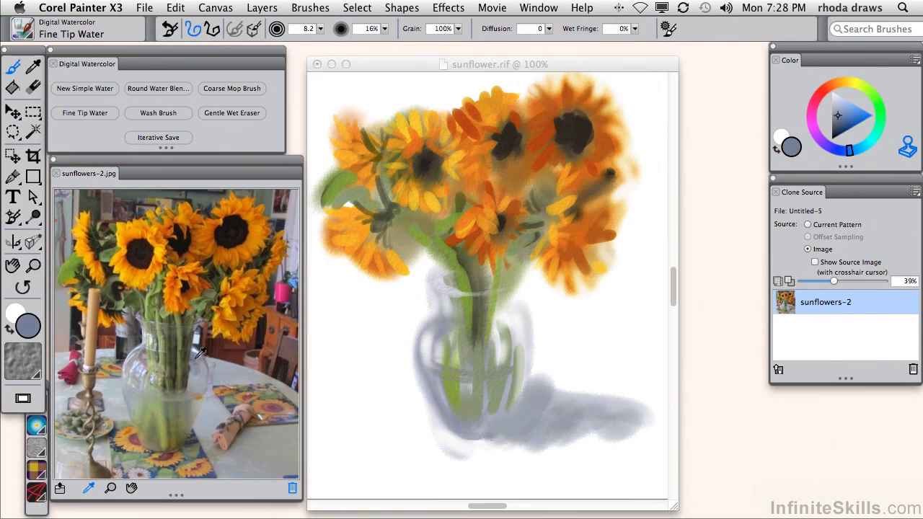
left_click(484, 433)
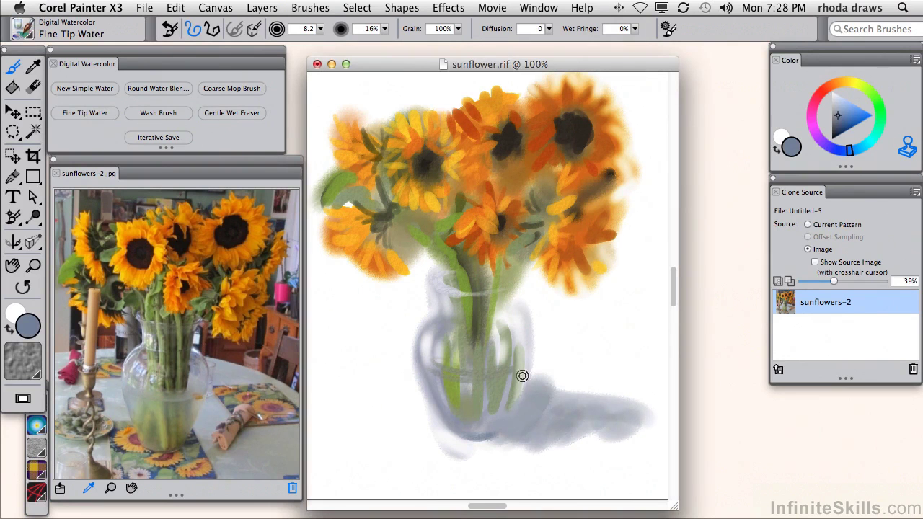
mouse_move(503, 319)
left_mouse_down()
mouse_move(526, 375)
mouse_move(518, 354)
mouse_move(509, 389)
left_mouse_up()
mouse_move(504, 325)
left_mouse_down()
mouse_move(531, 380)
mouse_move(529, 368)
mouse_move(505, 412)
mouse_move(522, 368)
mouse_move(491, 431)
left_mouse_up()
Step: Load the Round Water Blender with white and soften the blue-grey strokes on the vase's right side
left_click(158, 88)
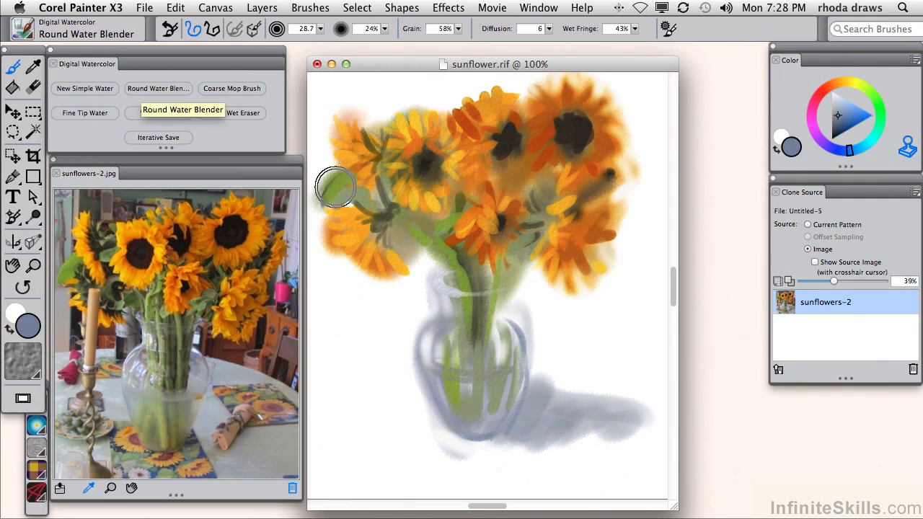
left_click(383, 93, "alt")
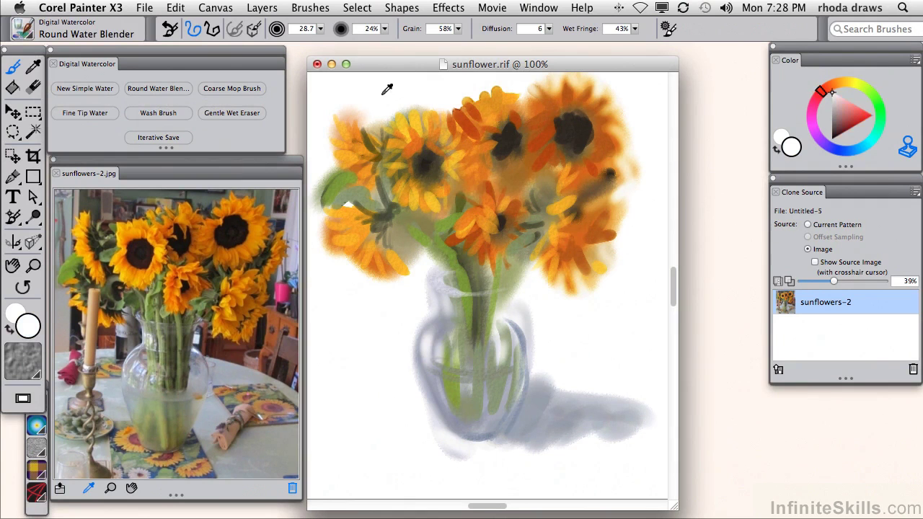
left_click_drag(504, 415, 500, 426)
left_click_drag(525, 351, 515, 329)
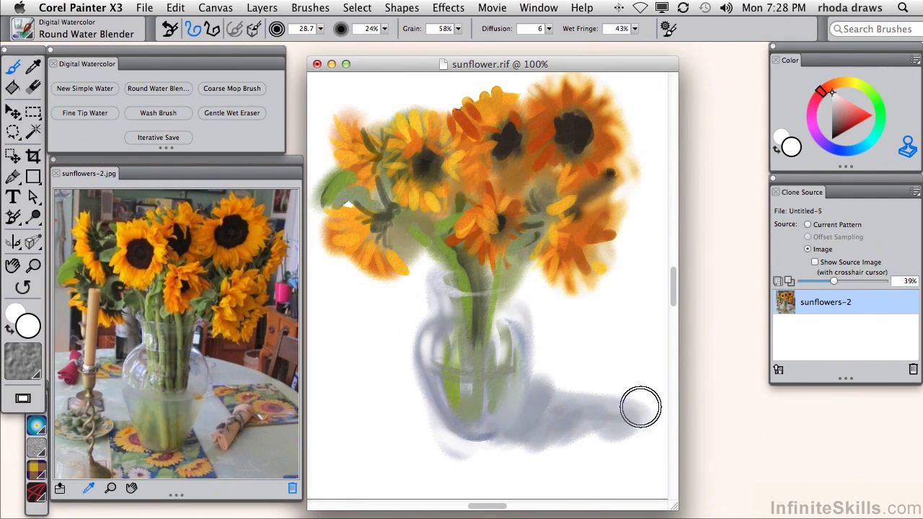